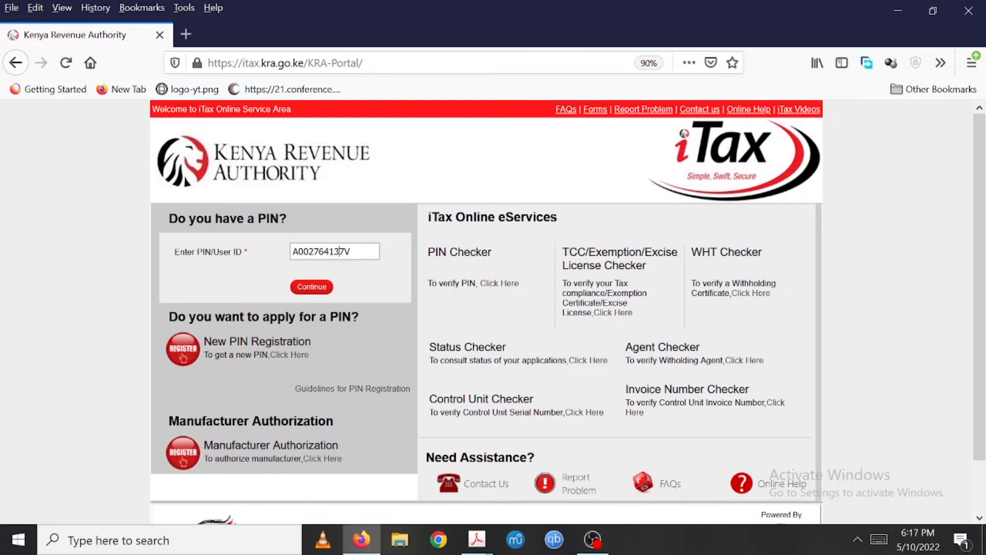
pyautogui.click(310, 287)
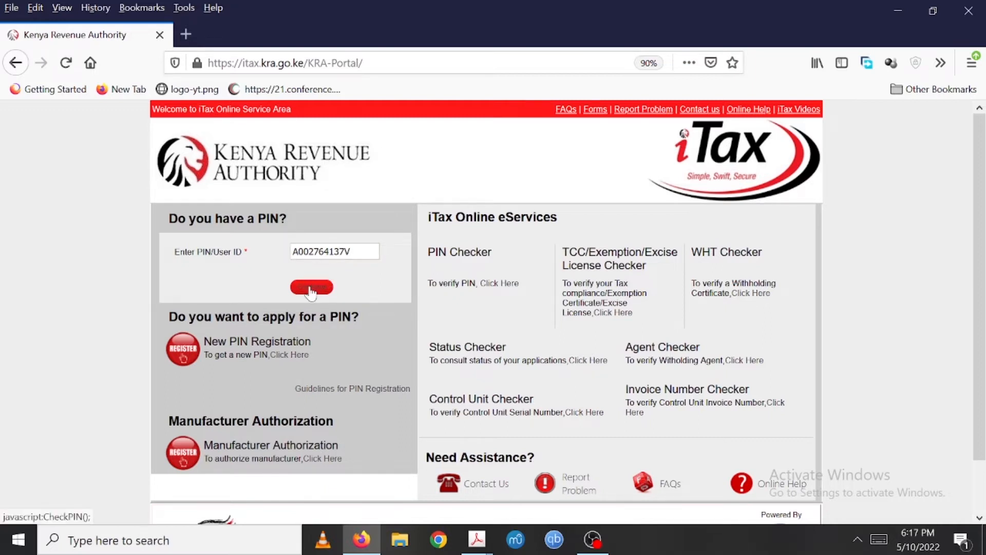
pyautogui.click(324, 301)
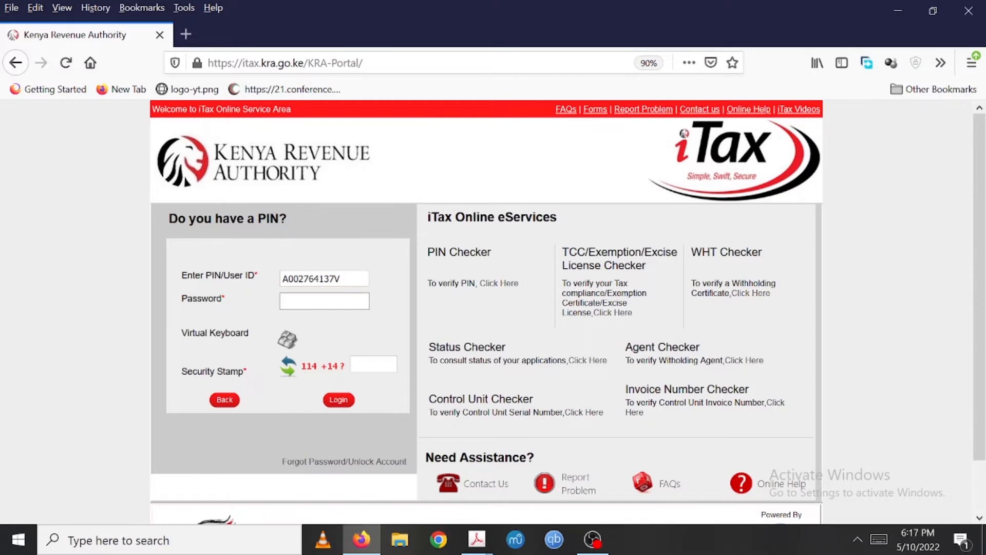
pyautogui.click(317, 462)
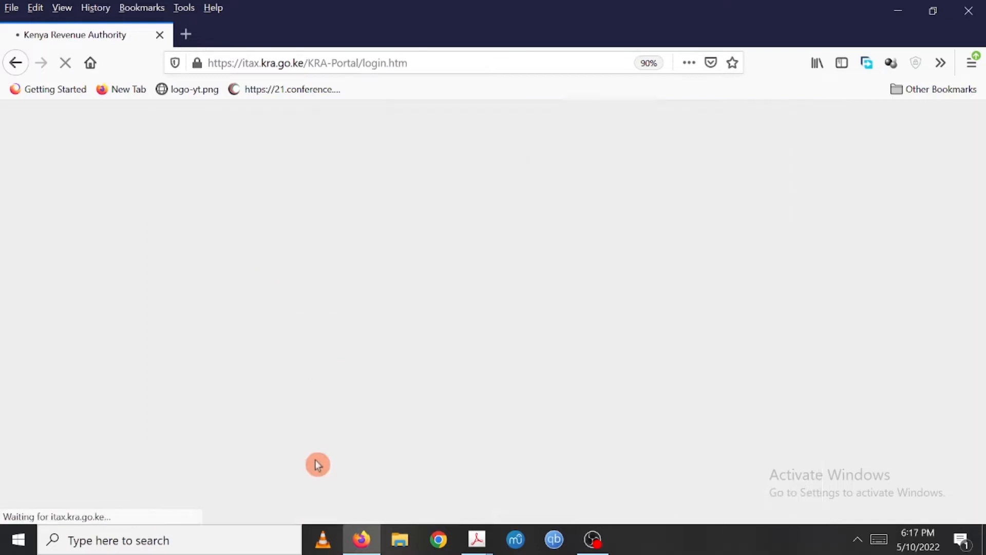
pyautogui.click(425, 281)
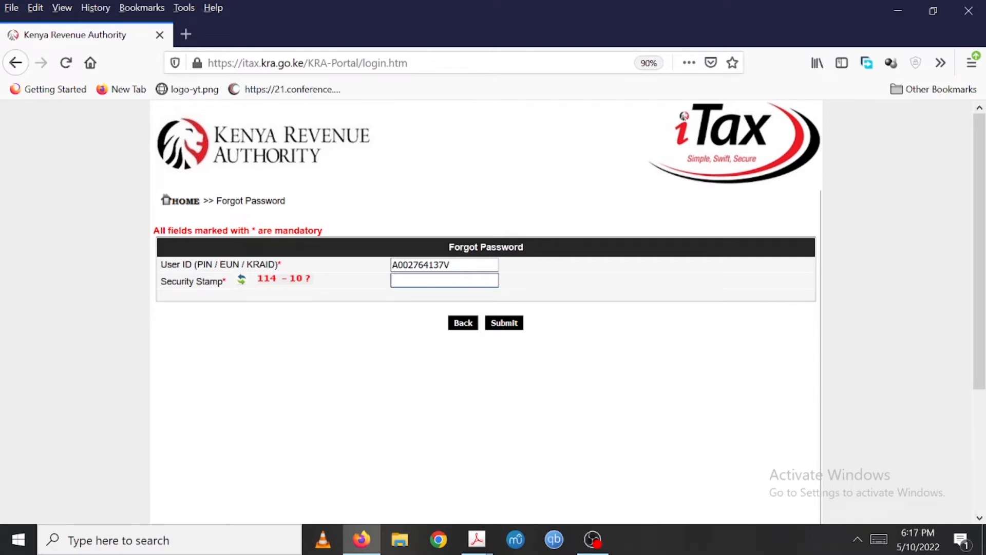
pyautogui.click(464, 325)
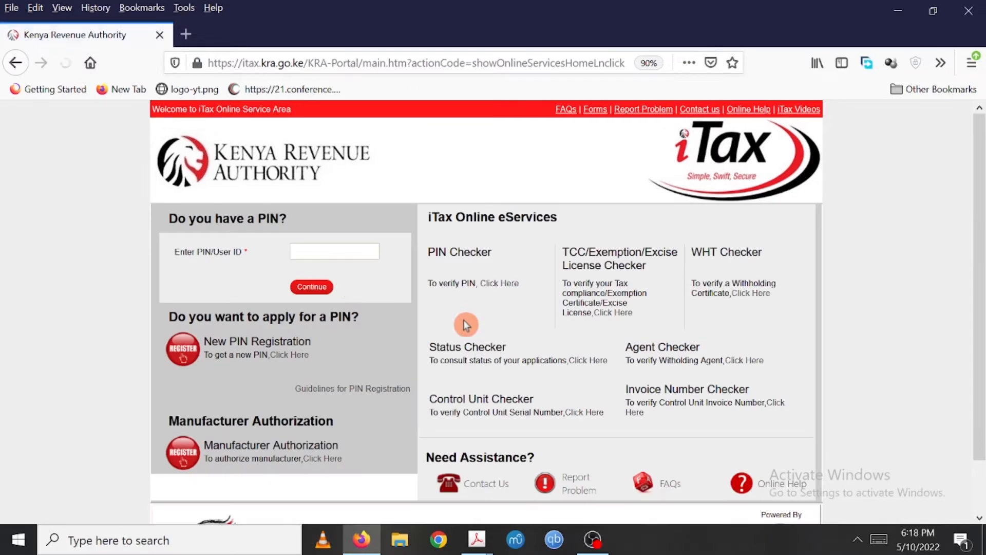
# - Paste the taxpayer PIN, continue to the login form, and enter the account password
pyautogui.click(333, 251)
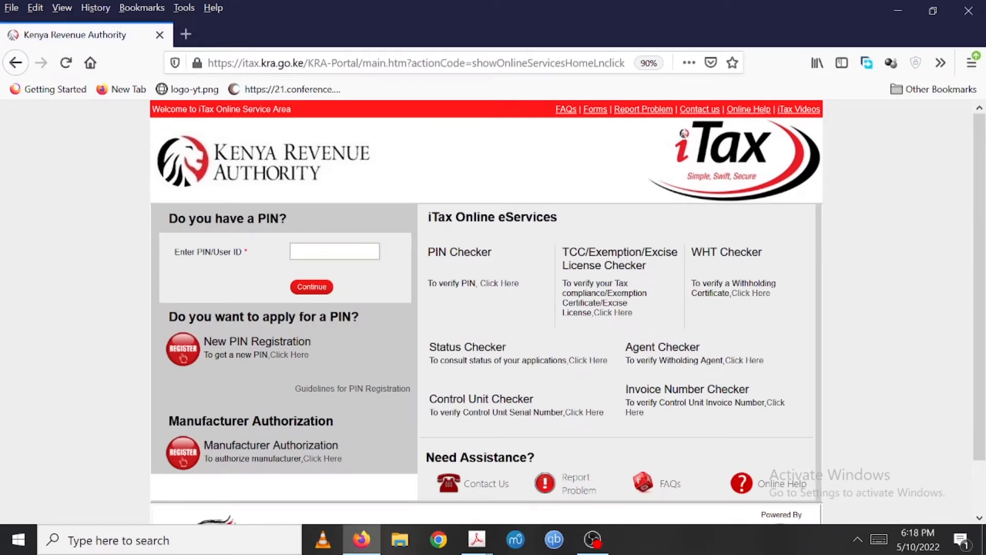
pyautogui.click(311, 280)
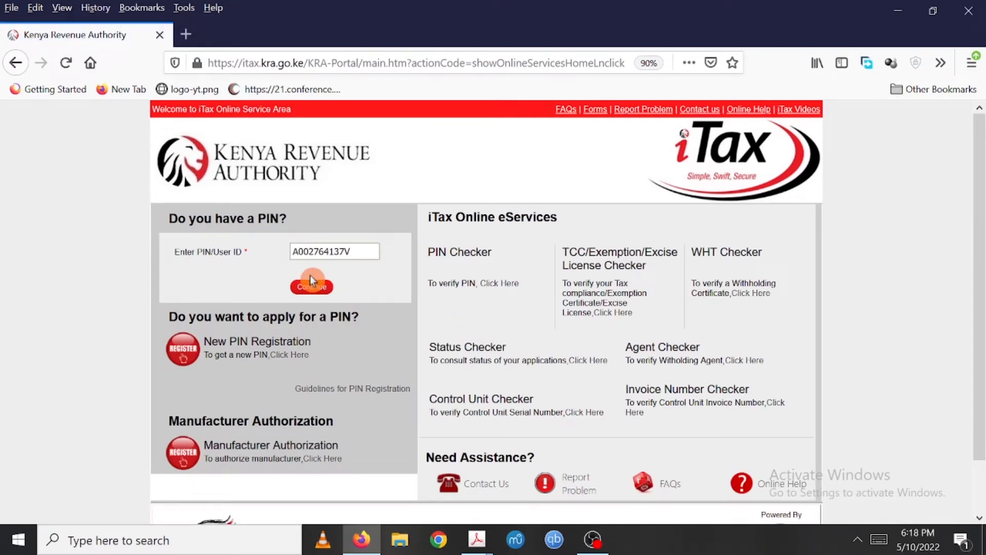
pyautogui.click(324, 301)
pyautogui.write('•••••')
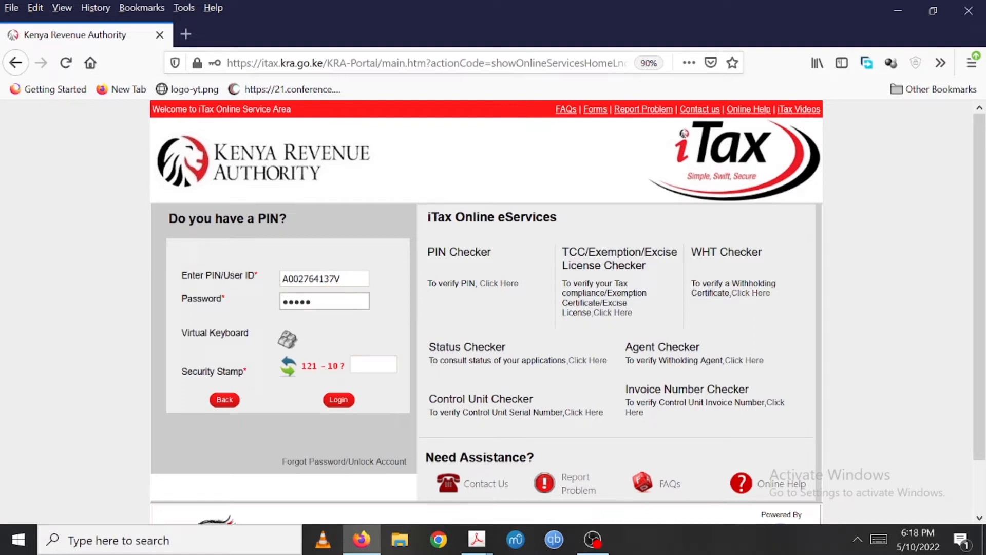
pyautogui.click(373, 364)
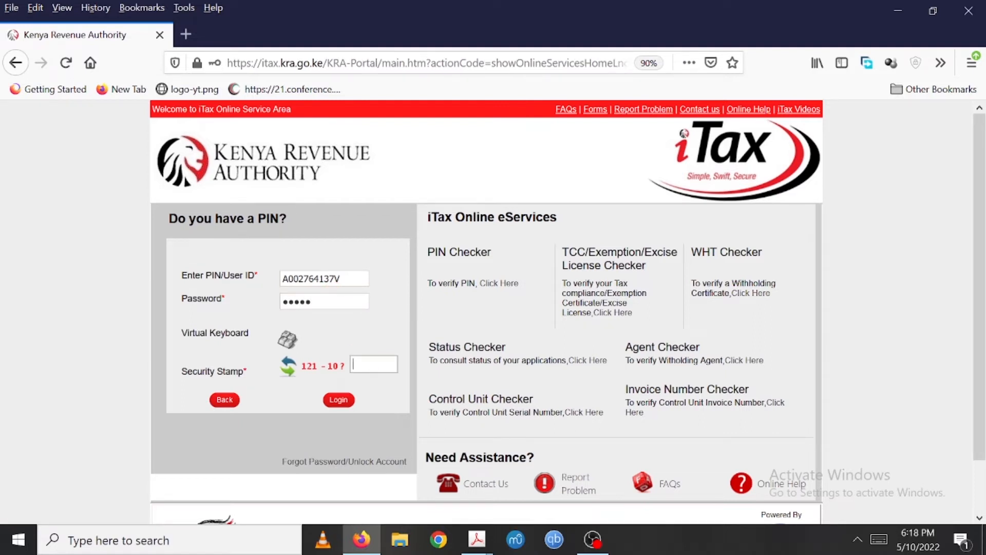
pyautogui.write('111')
pyautogui.click(339, 401)
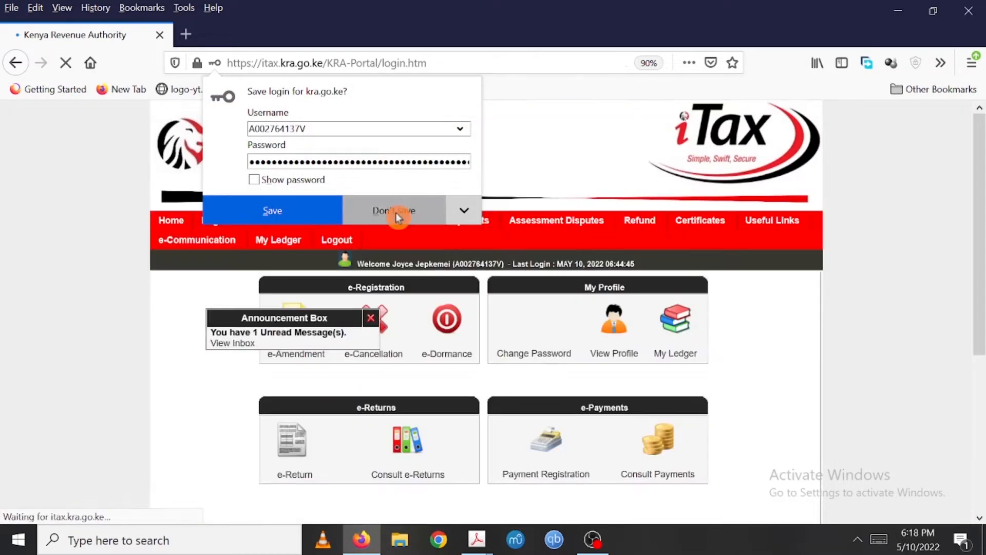
pyautogui.click(396, 214)
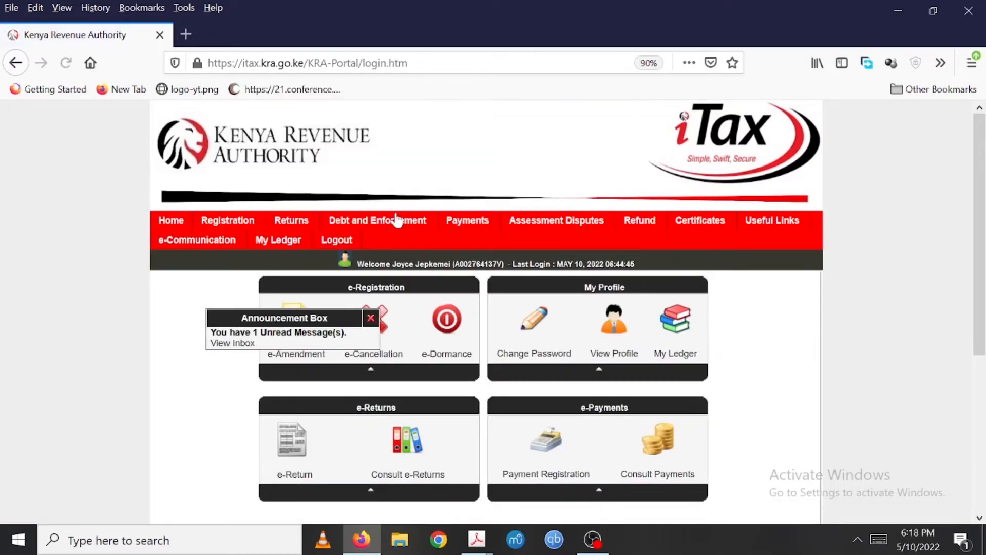
# - Open the ITR for Employment Income Only return
pyautogui.click(310, 305)
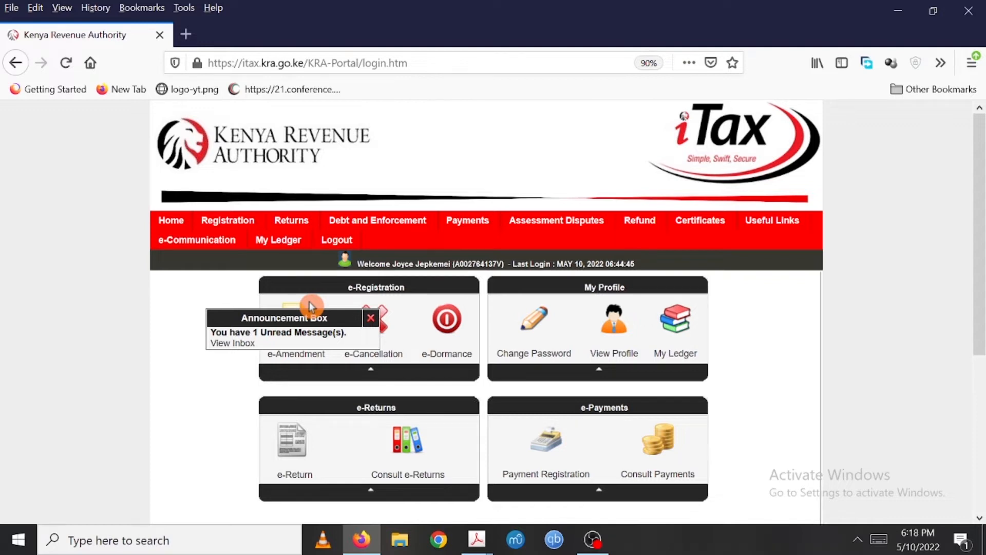
pyautogui.moveTo(290, 221)
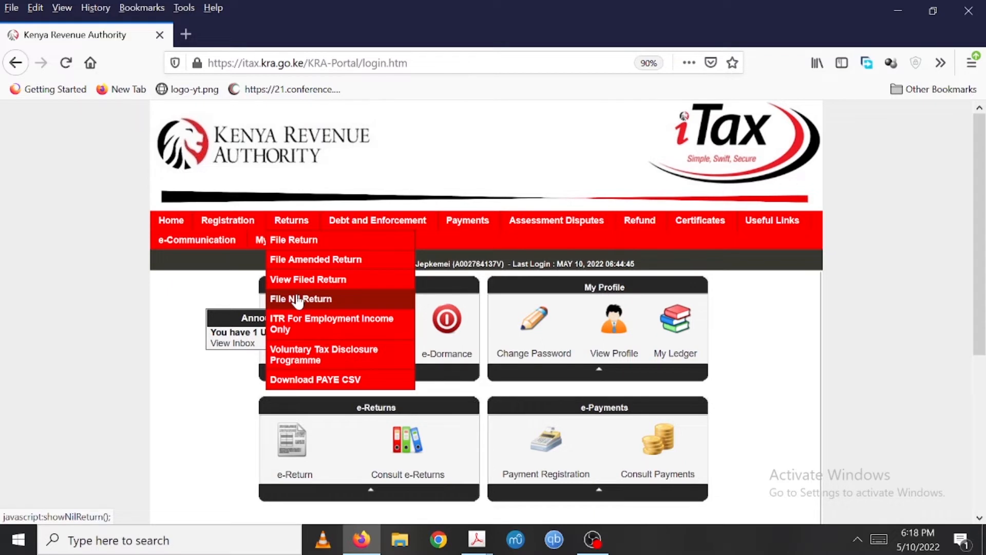
pyautogui.click(306, 325)
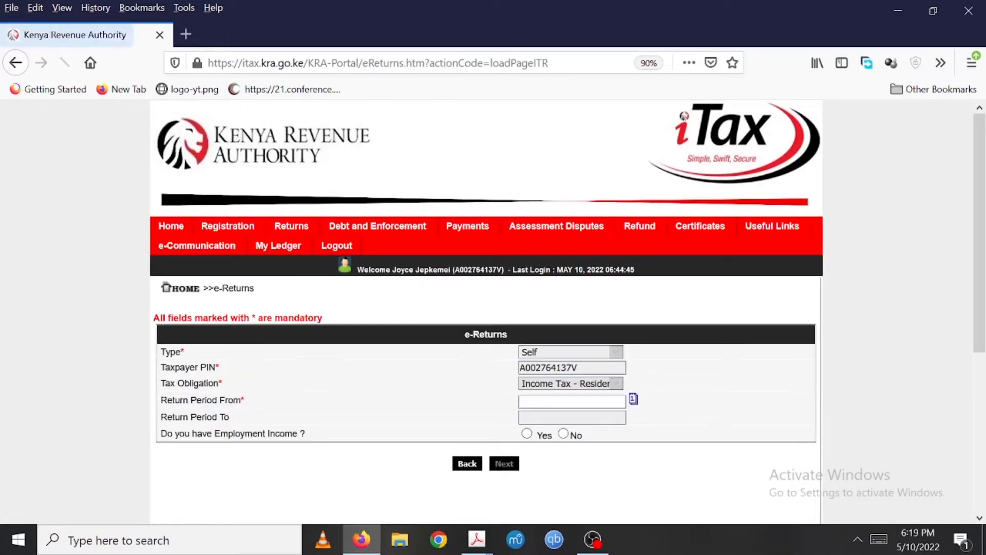
# - Set the return period start date to 01/01/2021
pyautogui.click(572, 400)
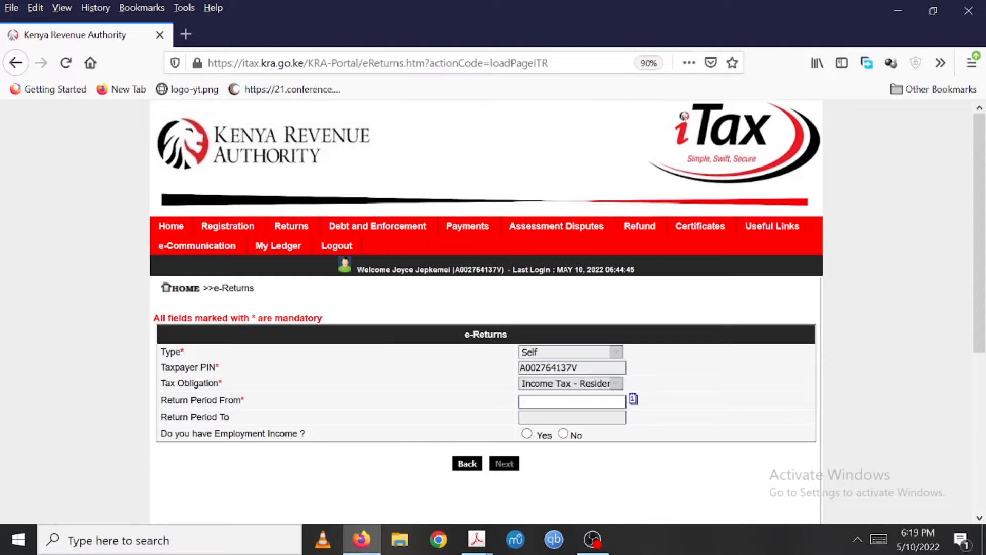
pyautogui.click(571, 413)
pyautogui.write('0')
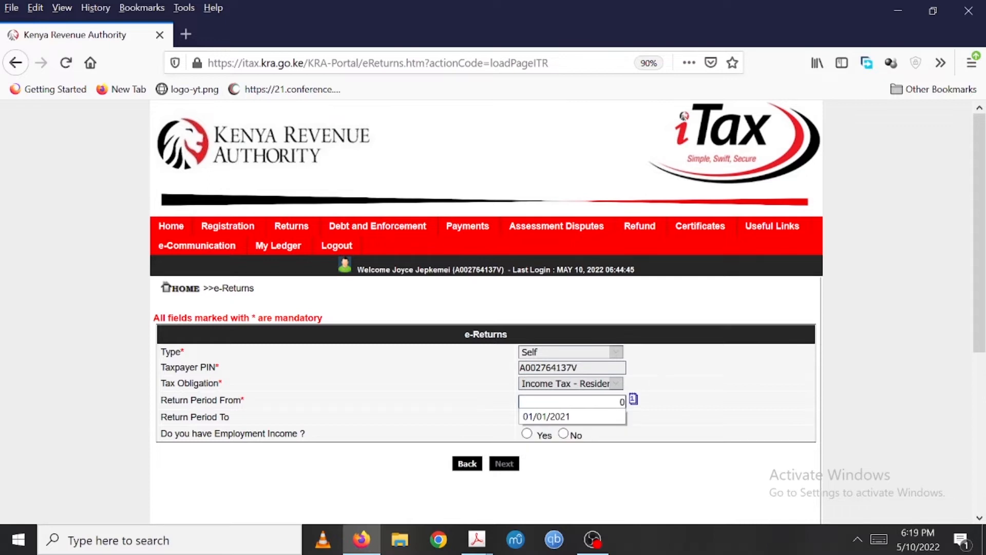
pyautogui.write('1/01/2021')
pyautogui.click(681, 422)
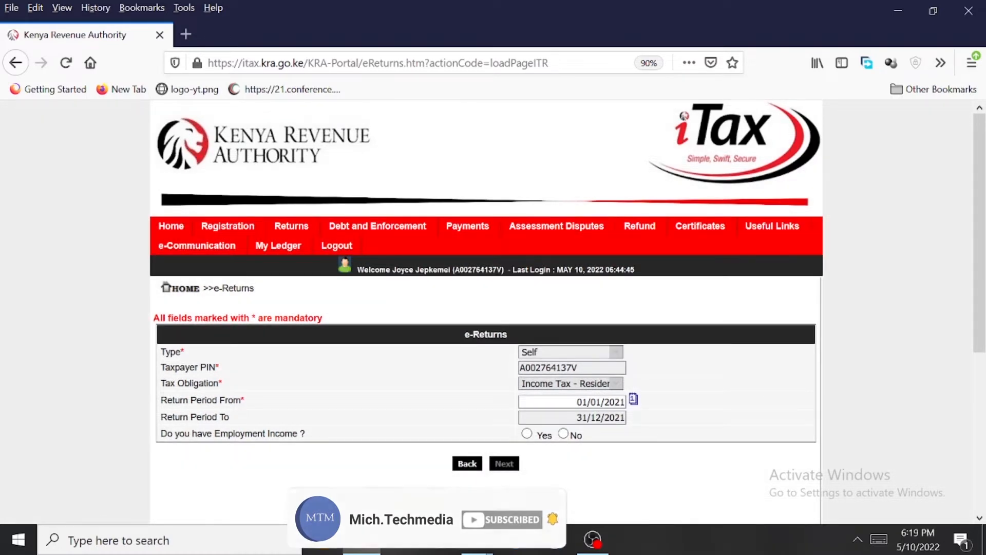
# - Answer Yes to having employment income and proceed to the return form
pyautogui.click(572, 417)
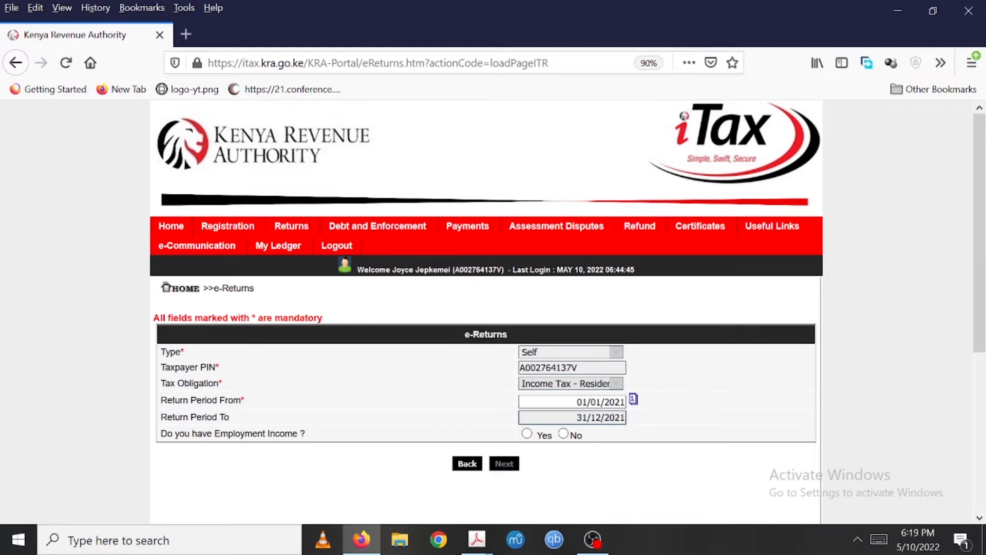
pyautogui.click(527, 434)
pyautogui.click(496, 468)
pyautogui.click(504, 467)
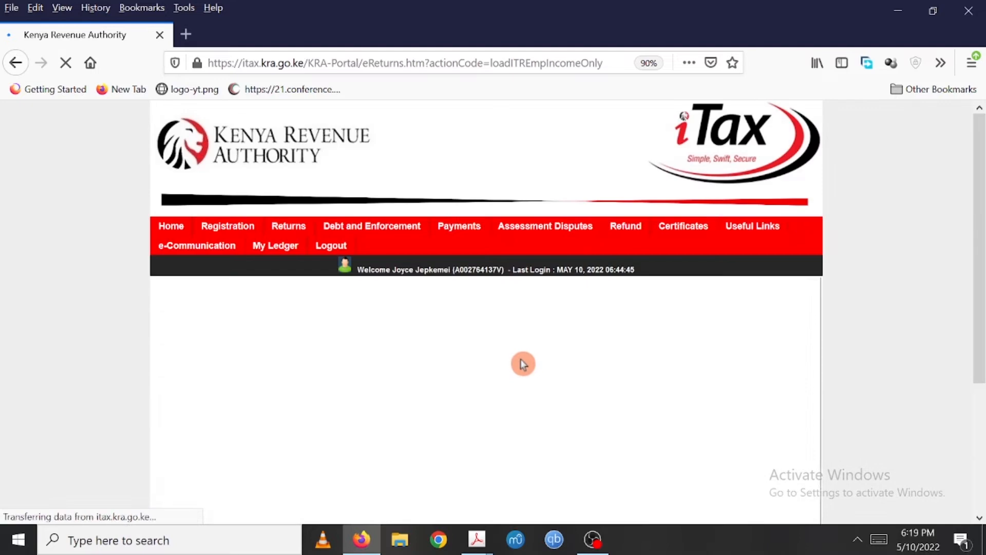
# - Review Section A of the return and the two P9 form PDFs in Adobe Acrobat, then return to the browser
pyautogui.scroll(-1, 520, 358)
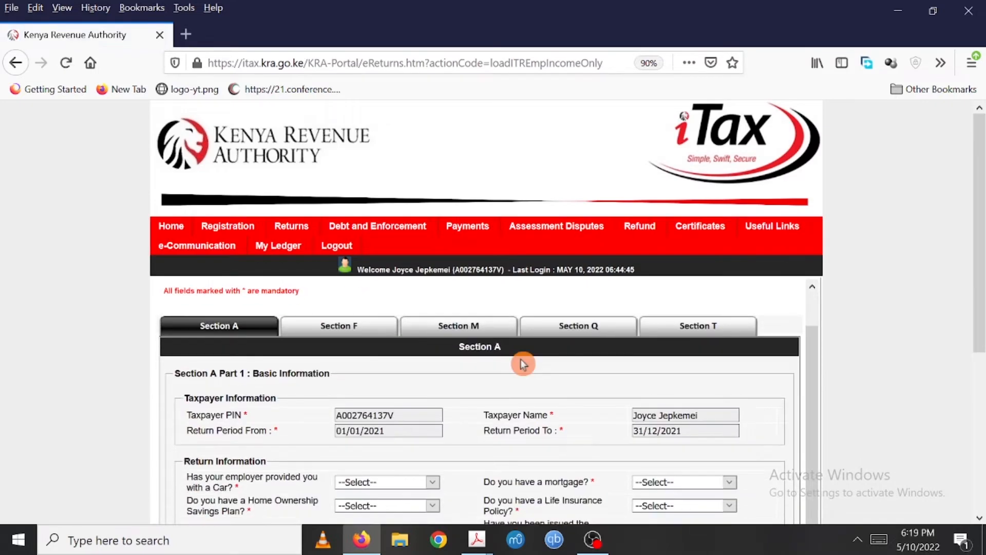
pyautogui.moveTo(981, 180); pyautogui.dragTo(981, 298)
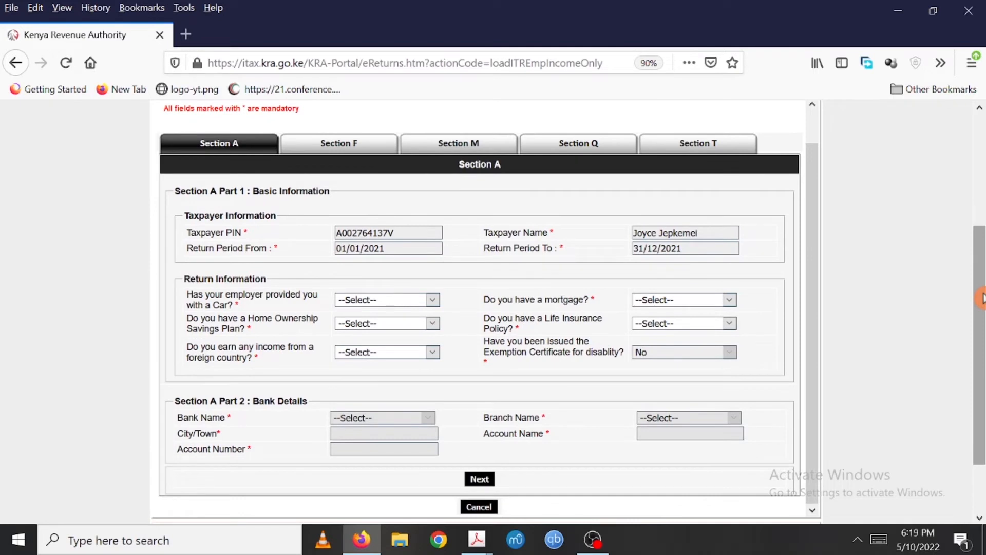
pyautogui.scroll(1, 704, 286)
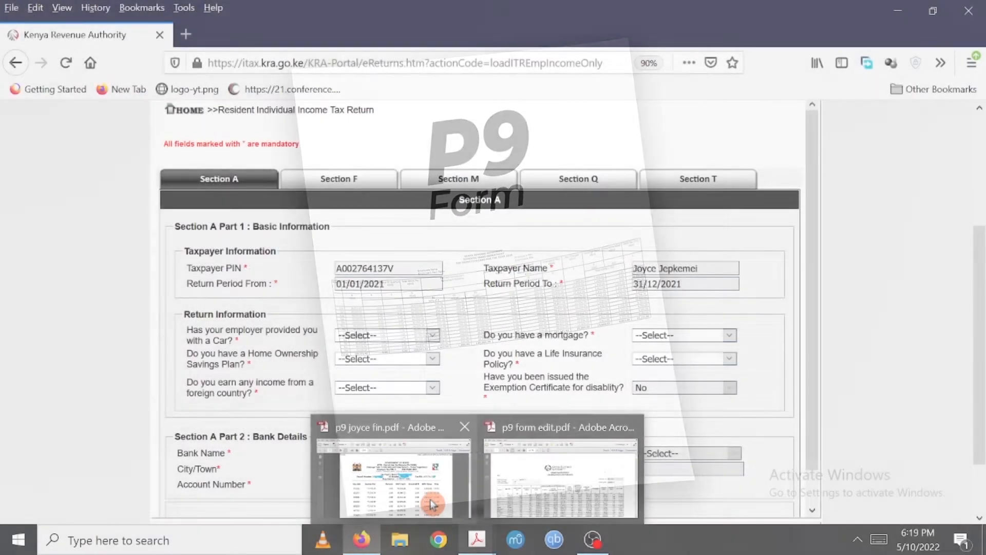
pyautogui.click(392, 477)
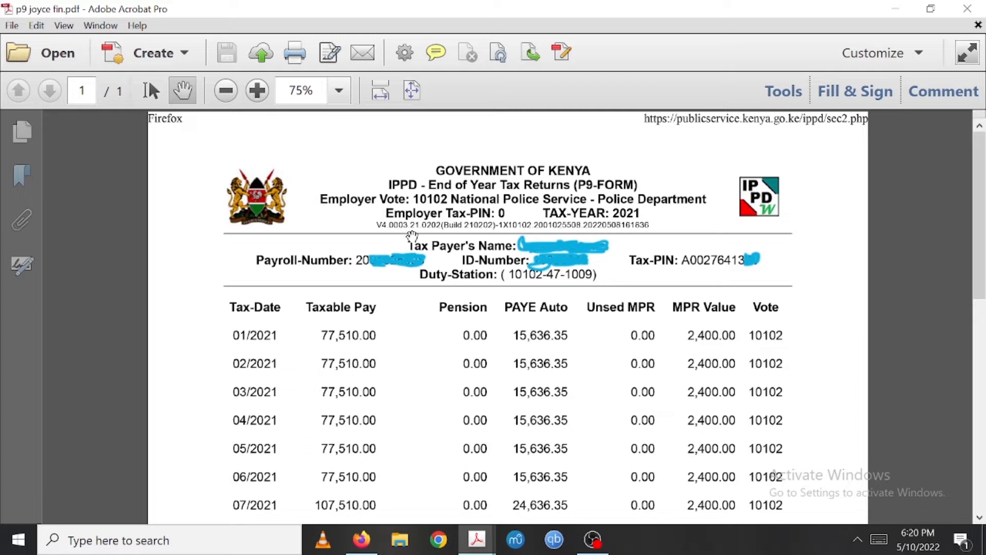
pyautogui.moveTo(477, 539)
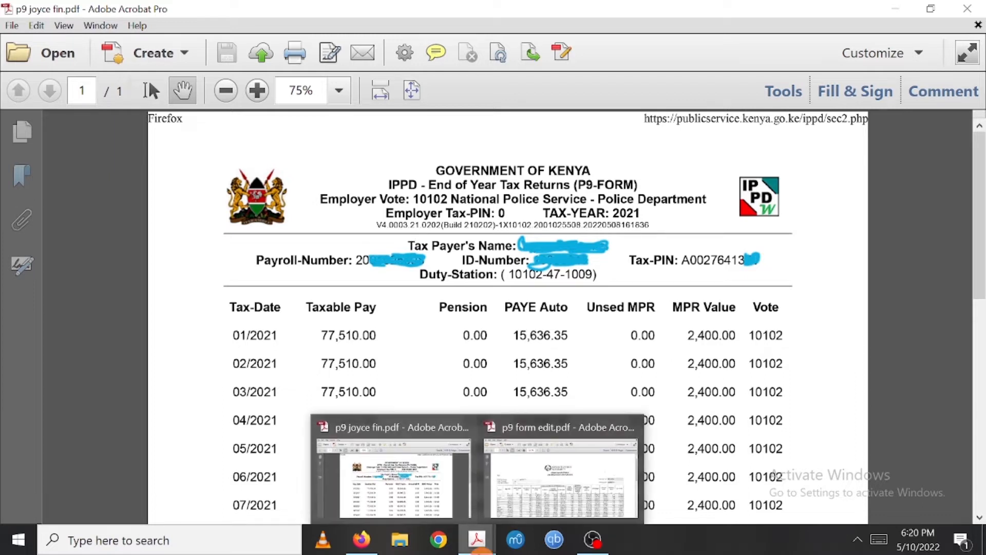
pyautogui.click(555, 504)
pyautogui.moveTo(978, 231); pyautogui.dragTo(981, 263)
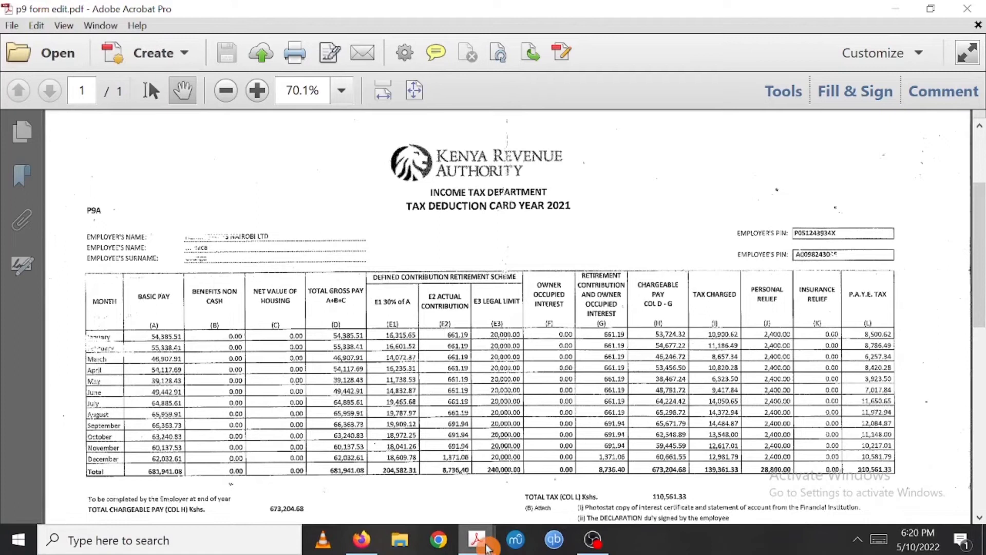
pyautogui.moveTo(500, 542)
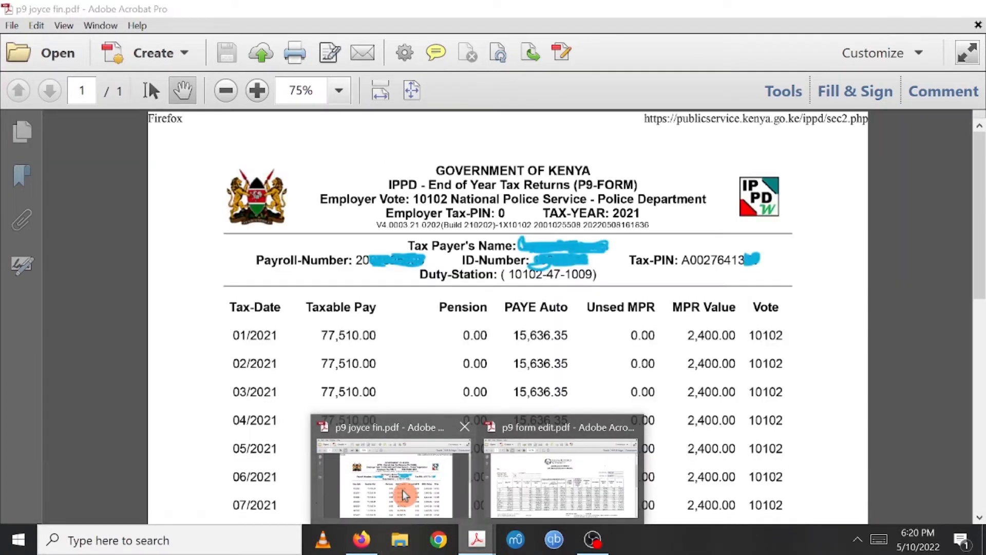
pyautogui.click(404, 495)
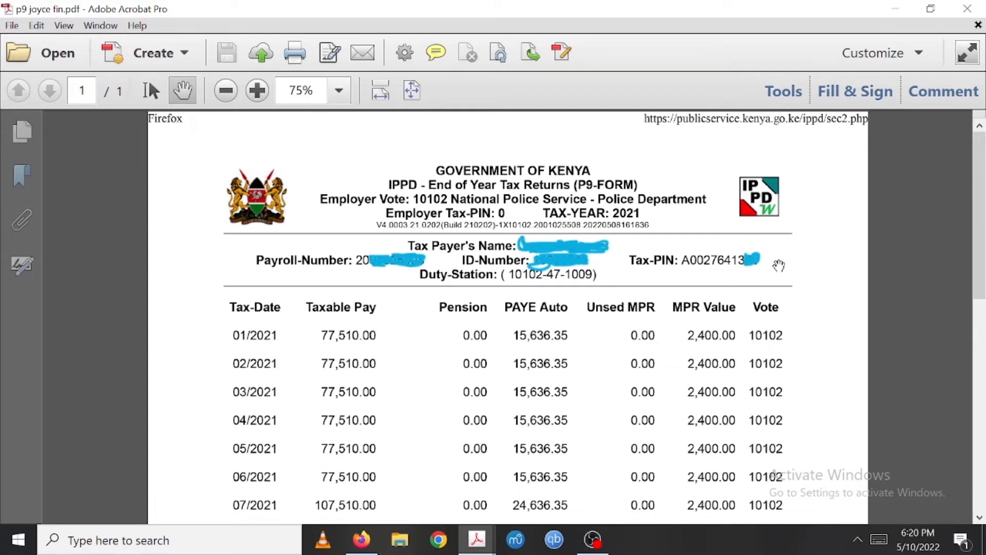
pyautogui.moveTo(485, 545)
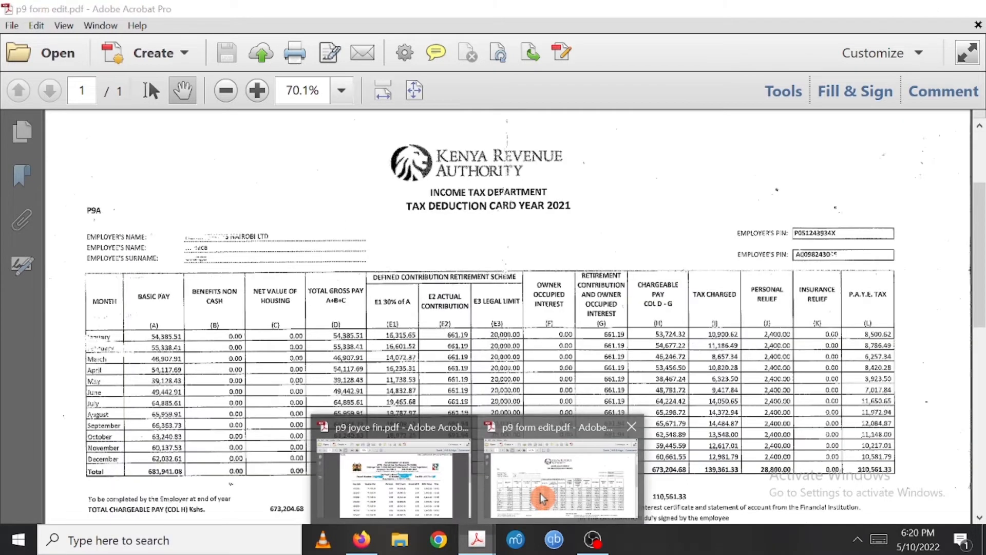
pyautogui.click(540, 492)
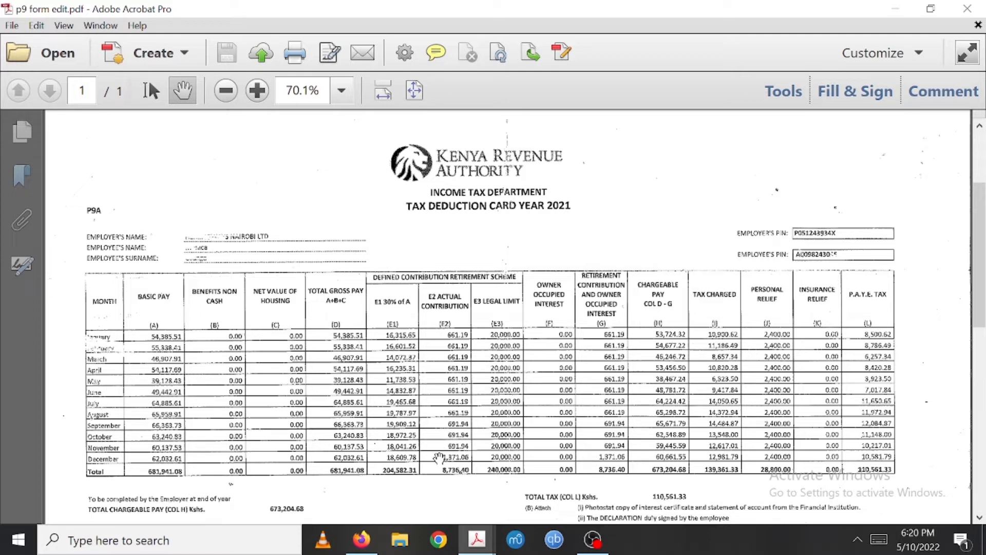
pyautogui.click(364, 540)
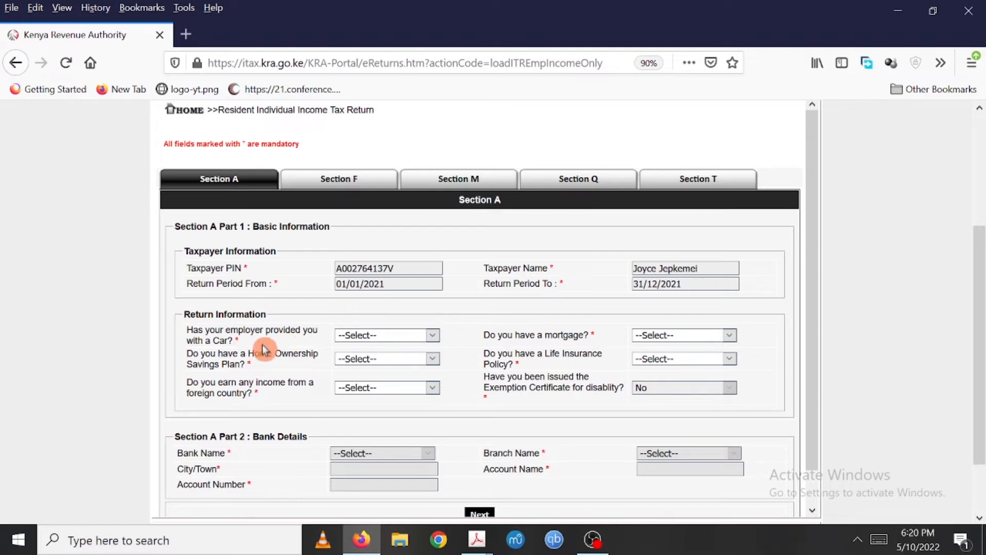
# - Answer No to the employer-provided car and home ownership savings plan questions
pyautogui.click(436, 336)
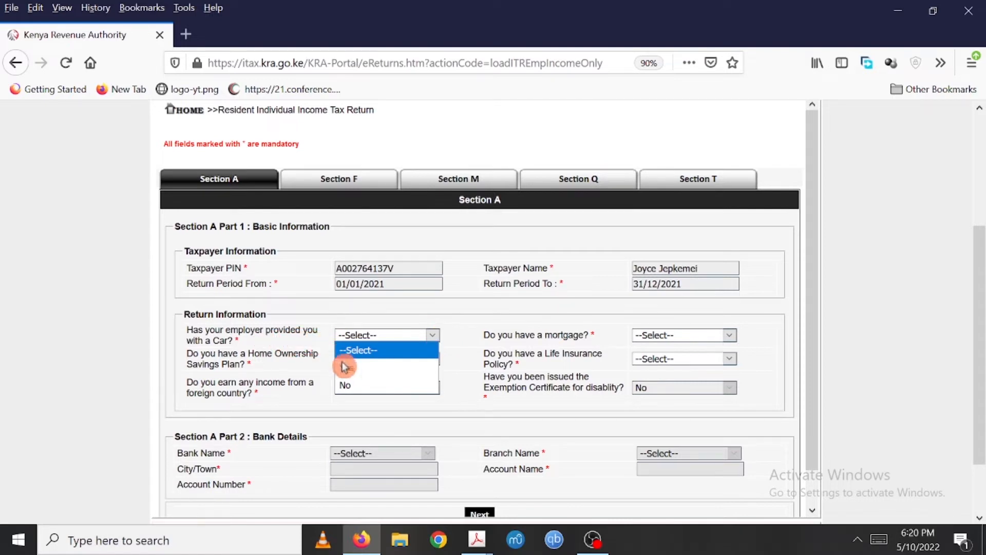
pyautogui.click(346, 385)
pyautogui.click(439, 360)
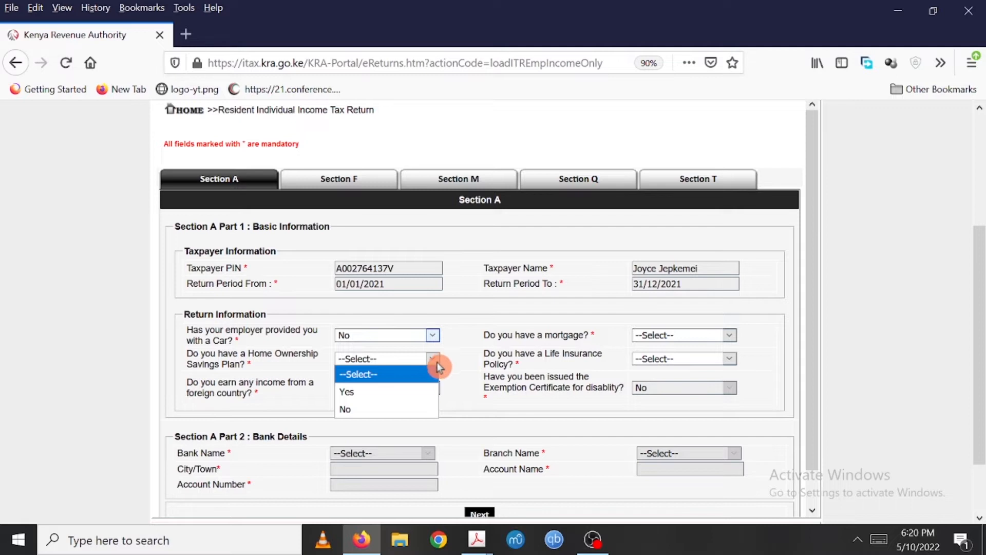
pyautogui.click(382, 408)
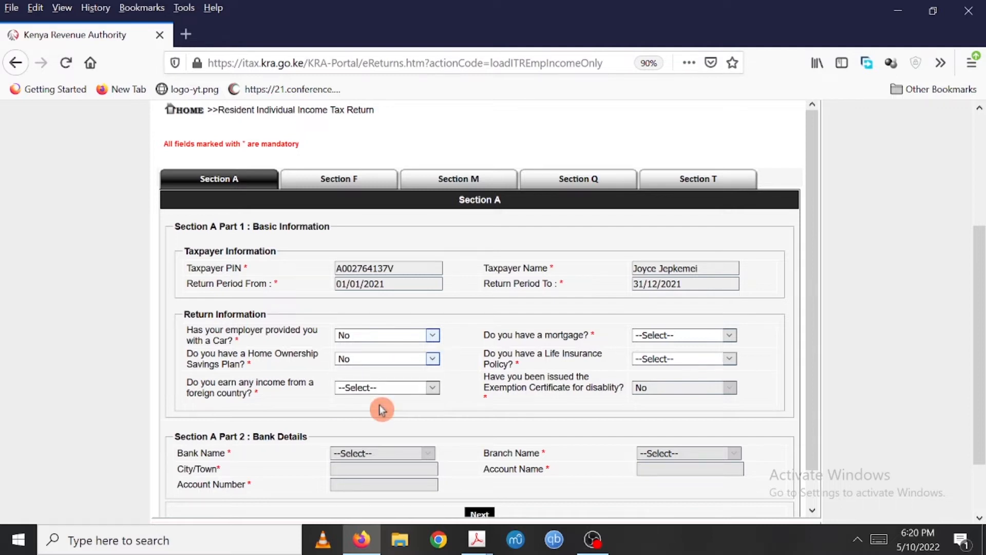
# - Answer No to the foreign income, mortgage and life insurance policy questions
pyautogui.click(433, 388)
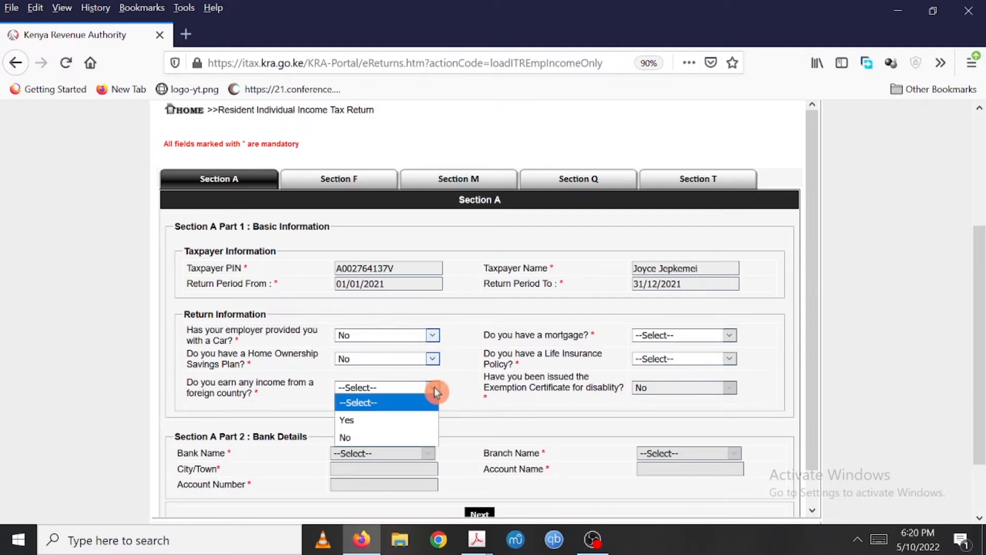
pyautogui.click(382, 437)
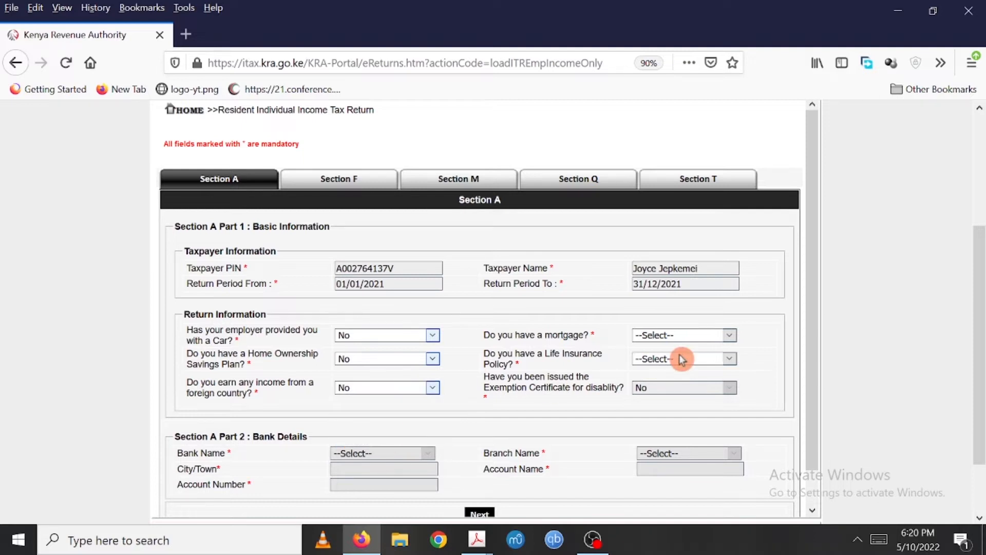
pyautogui.click(729, 334)
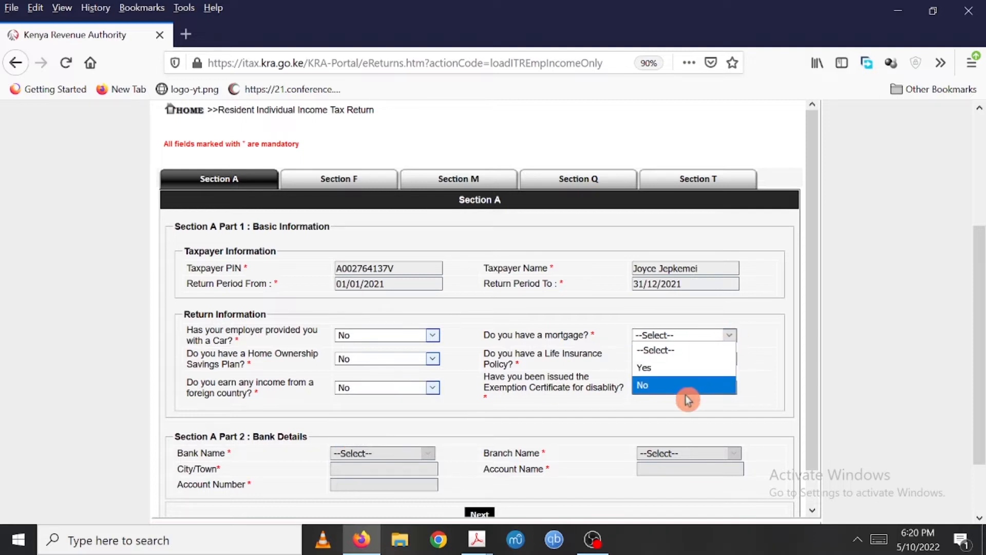
pyautogui.click(688, 391)
pyautogui.click(734, 359)
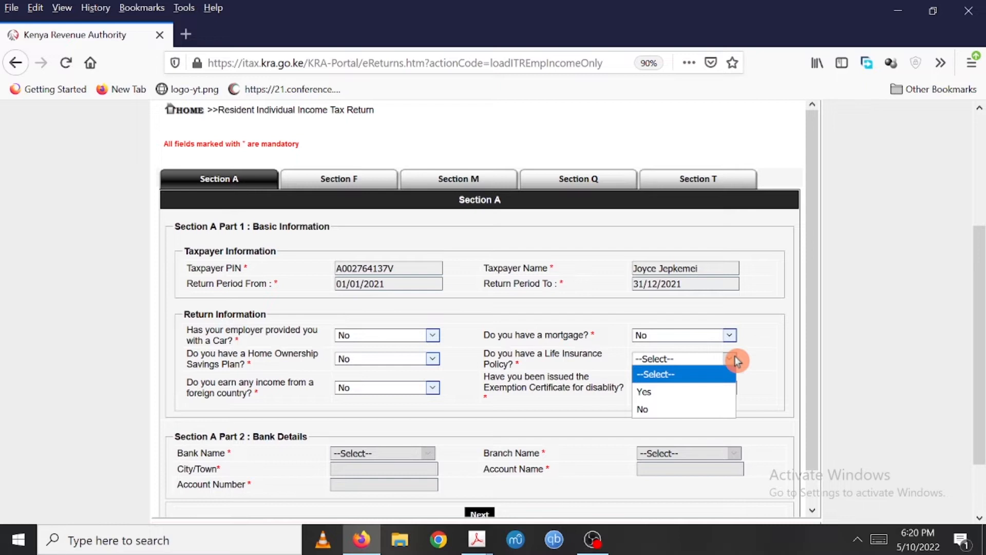
pyautogui.click(686, 411)
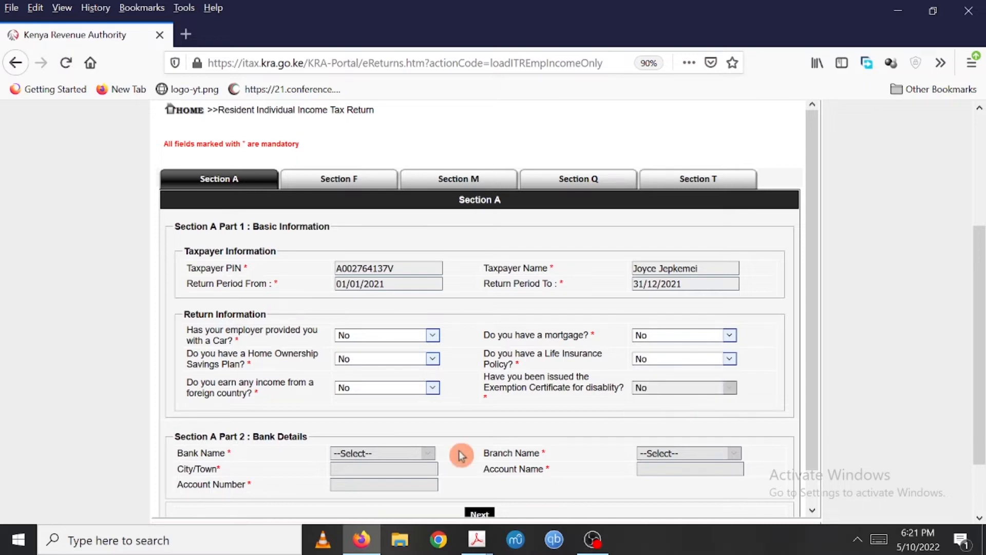
# - Proceed to Section F and enter the employer's PIN for the employment income entry
pyautogui.scroll(-1, 459, 455)
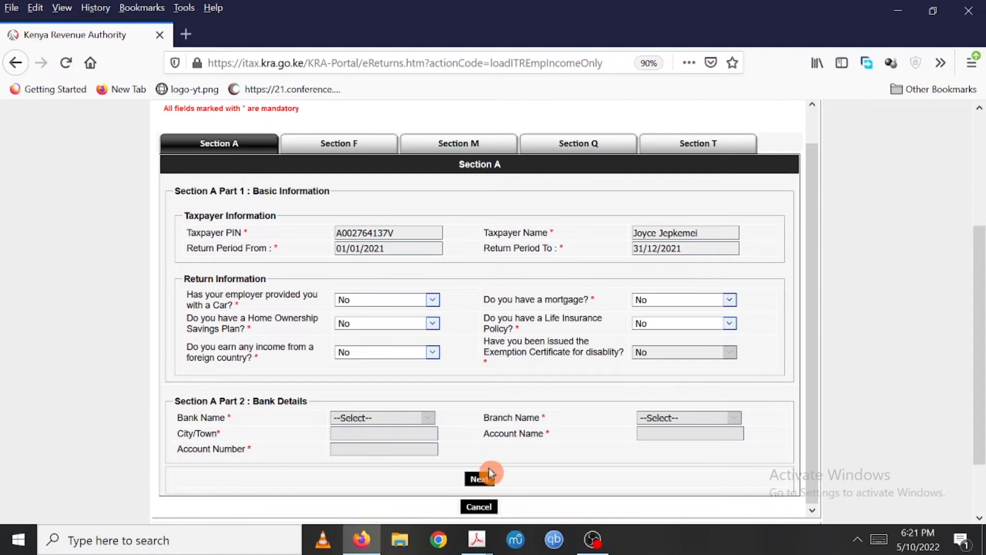
pyautogui.click(479, 479)
pyautogui.click(379, 222)
pyautogui.click(377, 209)
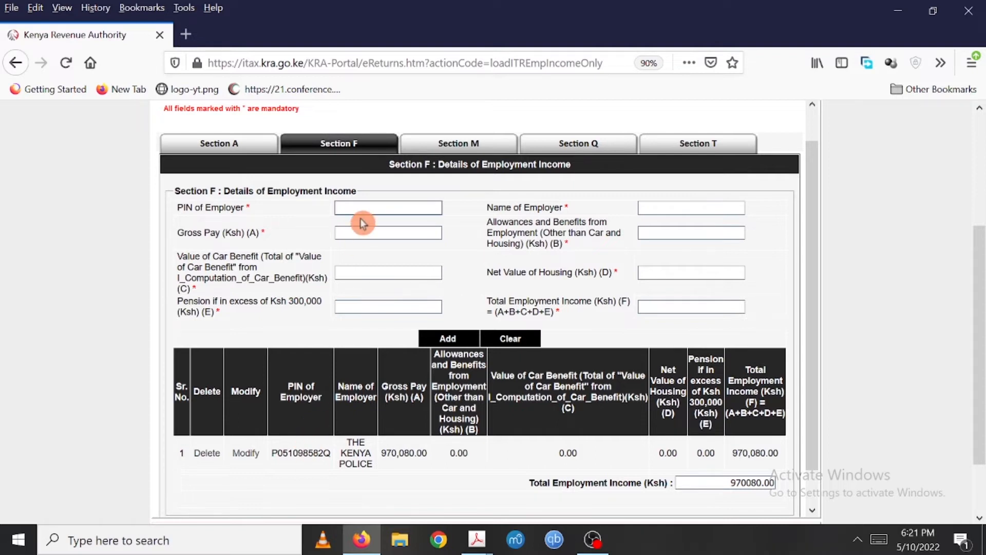
pyautogui.click(663, 207)
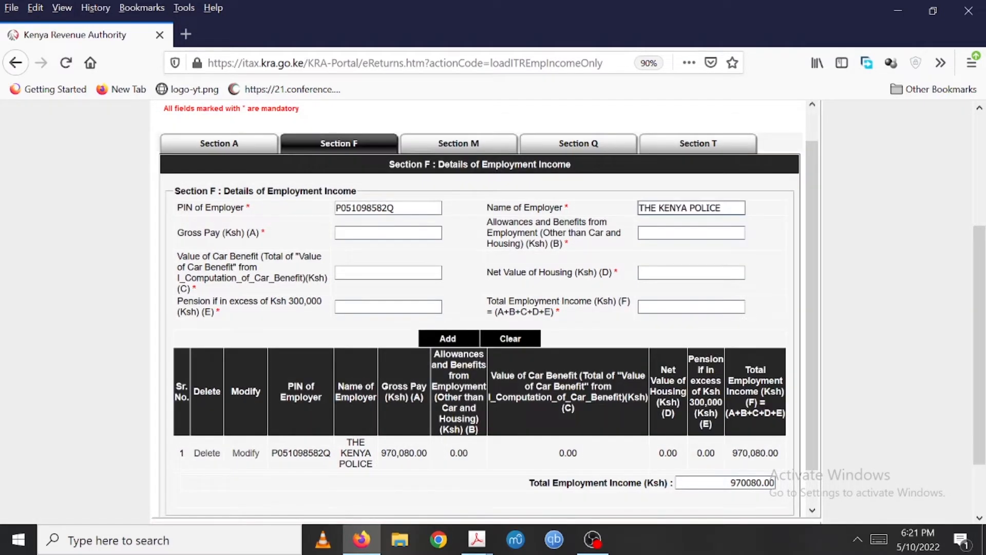
# - Check both P9 form PDFs in Acrobat for the taxable pay subtotal, then return to the browser
pyautogui.click(380, 232)
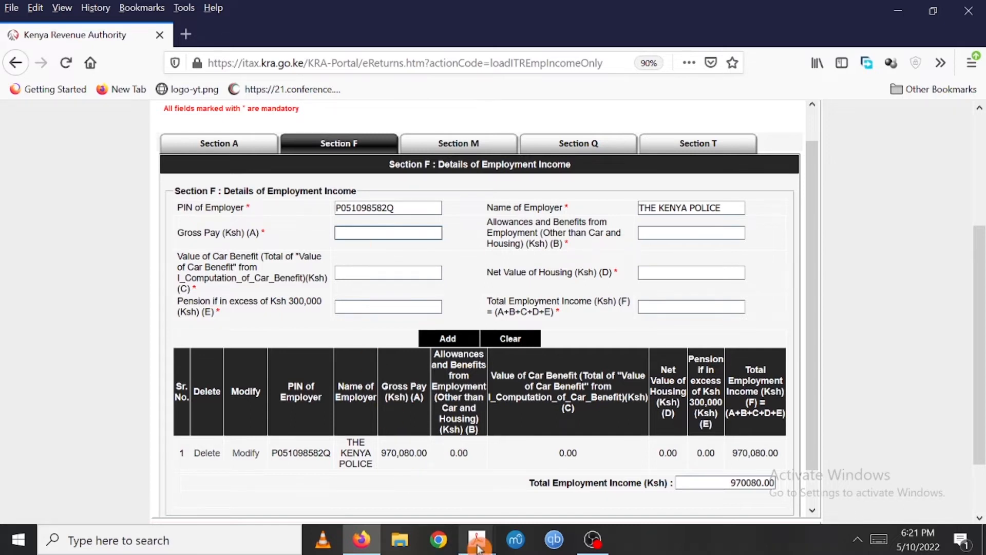
pyautogui.moveTo(477, 547)
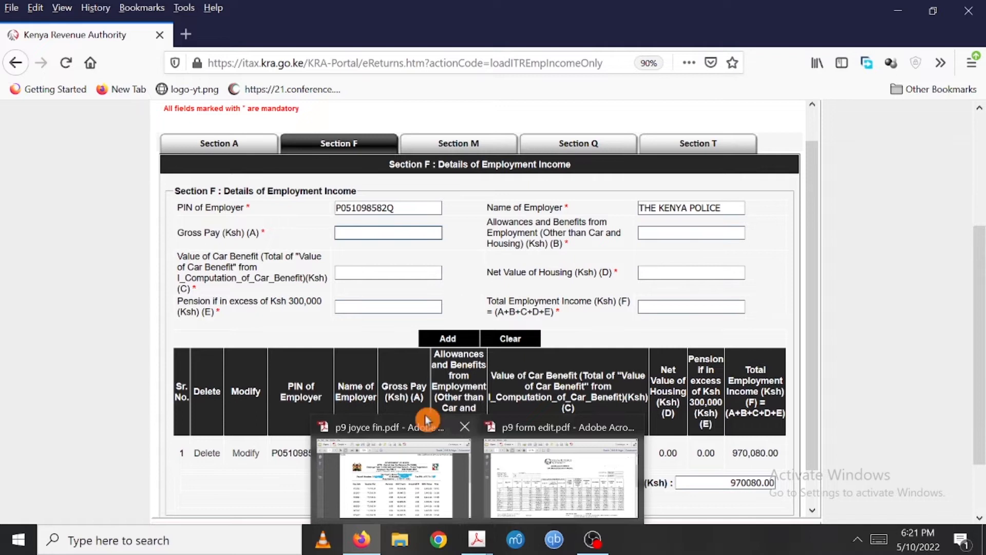
pyautogui.click(417, 490)
pyautogui.click(417, 491)
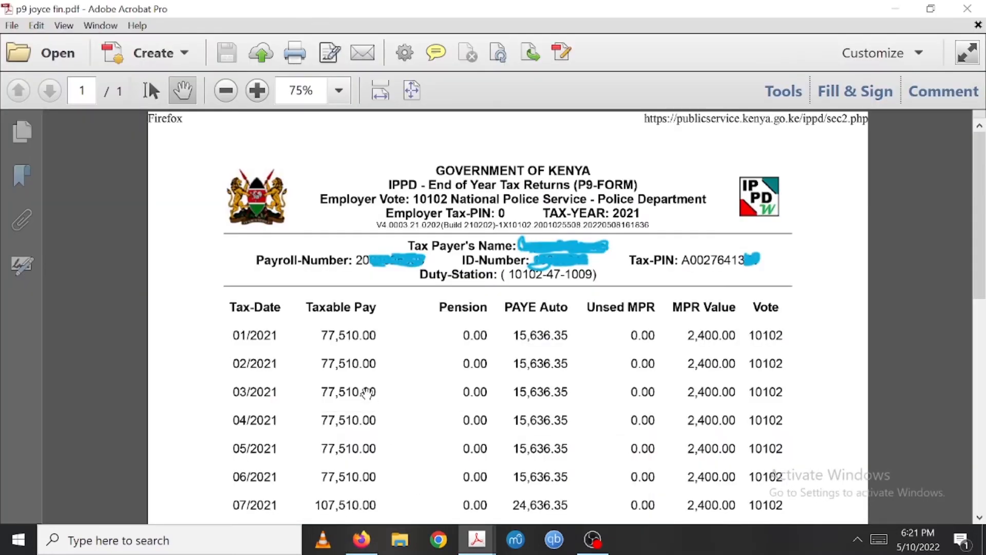
pyautogui.scroll(-10, 381, 416)
pyautogui.scroll(10, 381, 415)
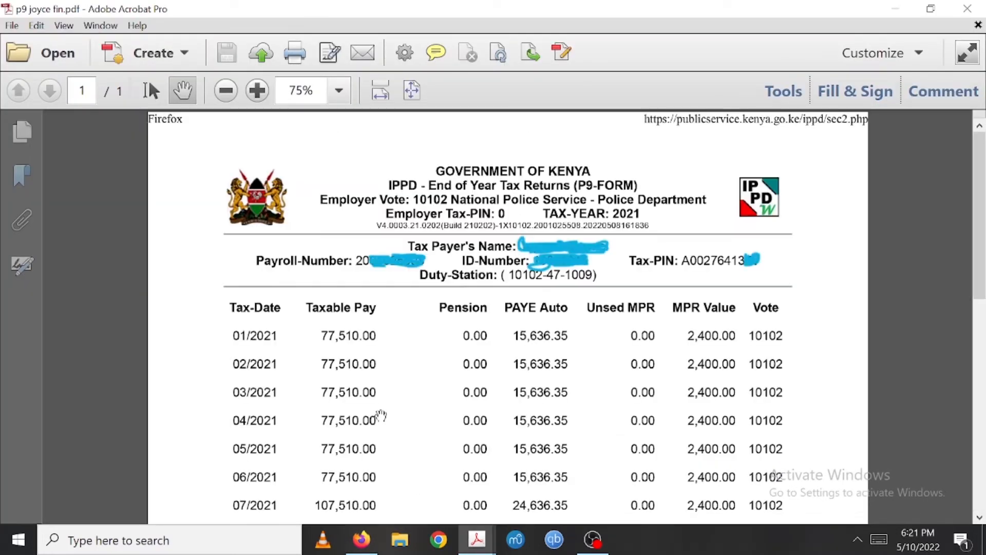
pyautogui.scroll(-6, 380, 416)
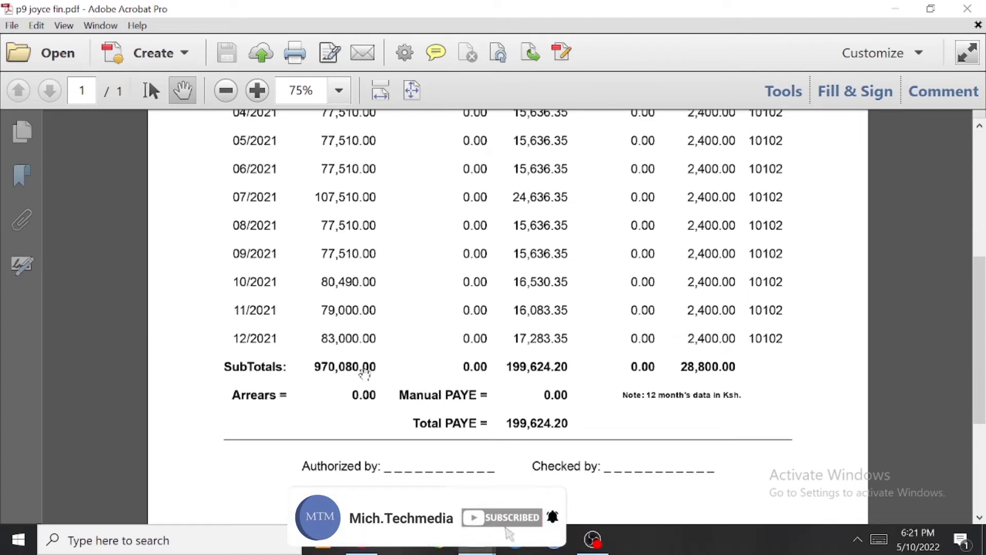
pyautogui.moveTo(478, 545)
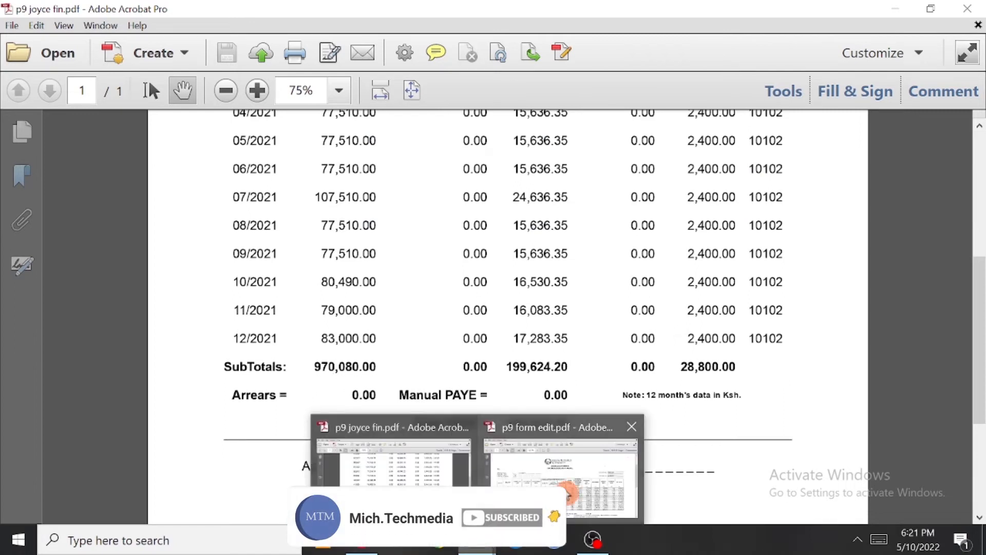
pyautogui.click(560, 457)
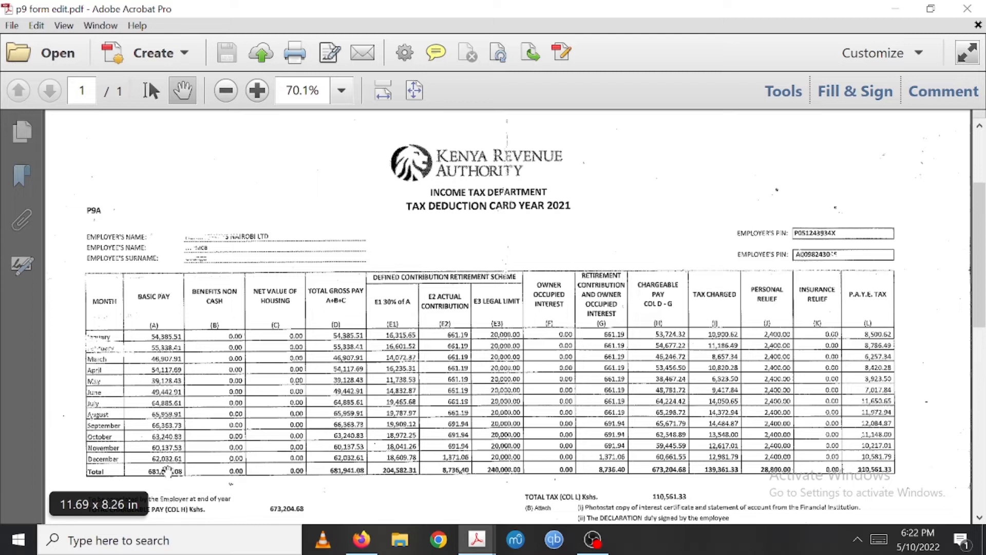
pyautogui.moveTo(477, 538)
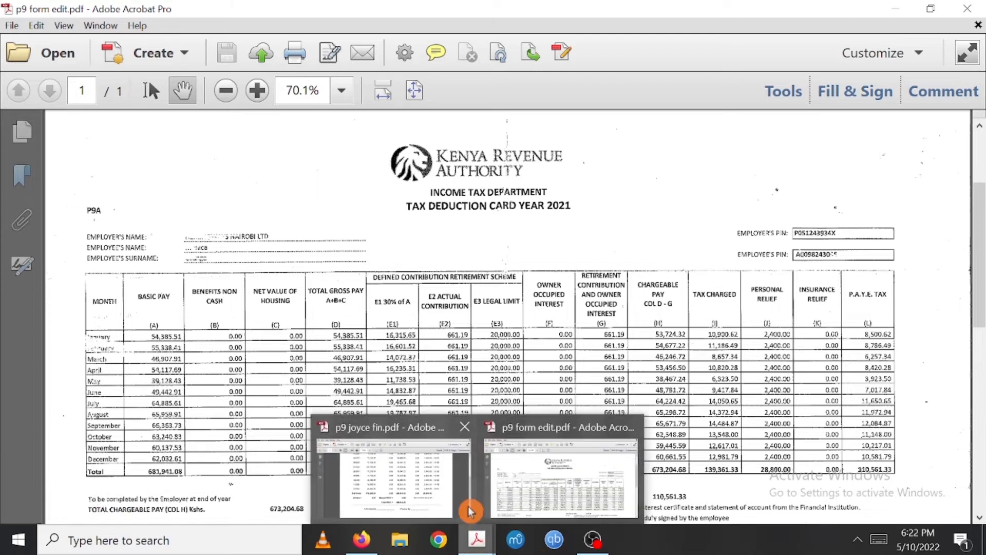
pyautogui.click(430, 488)
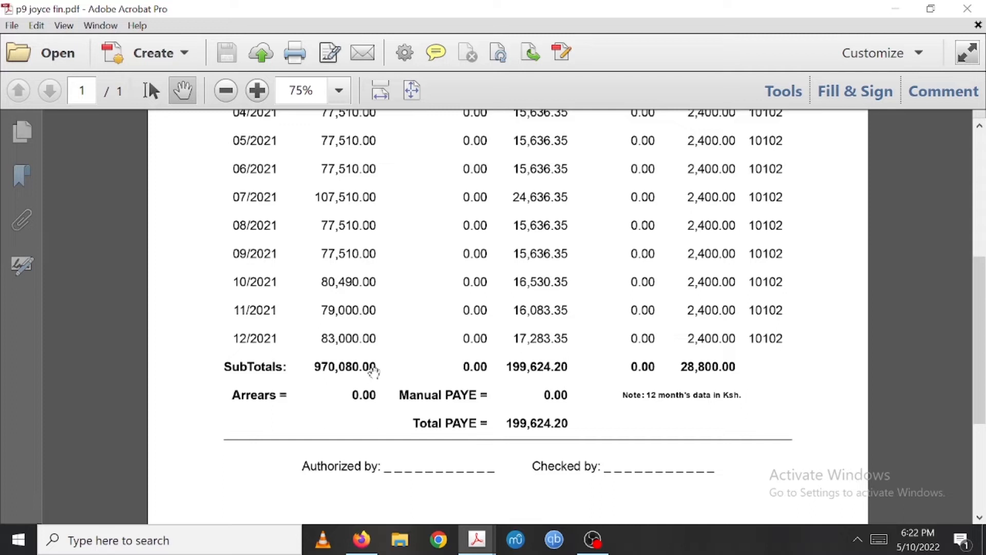
pyautogui.scroll(5, 374, 372)
pyautogui.scroll(-8, 373, 372)
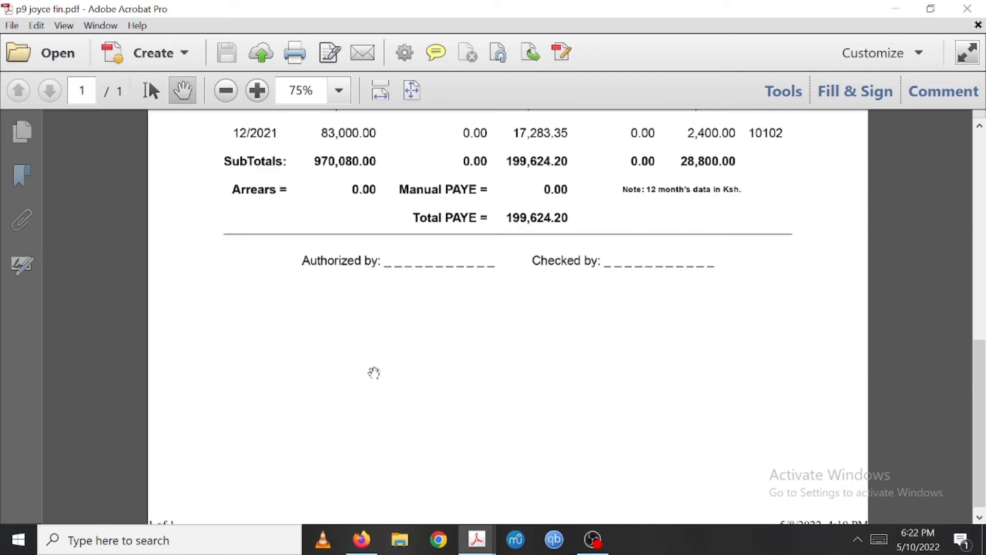
pyautogui.scroll(2, 373, 372)
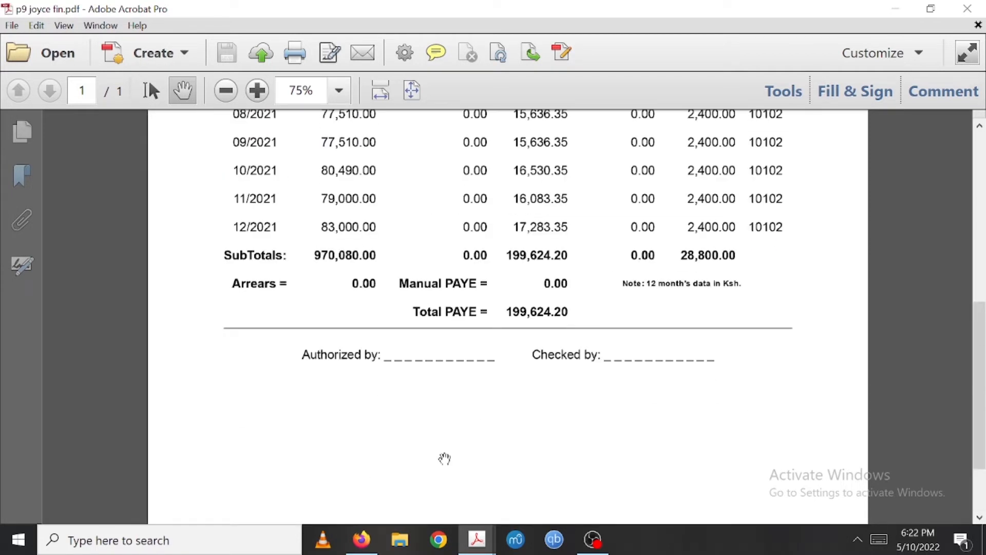
pyautogui.click(368, 547)
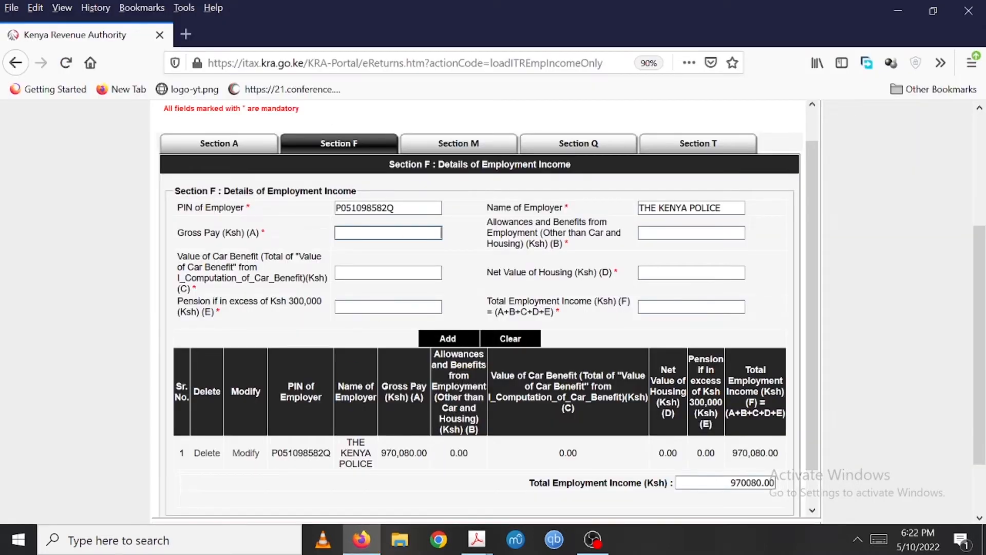
# - Enter a gross pay of 970,080 and 0 for allowances, car benefit, net housing value and pension
pyautogui.write('970080')
pyautogui.press('Tab')
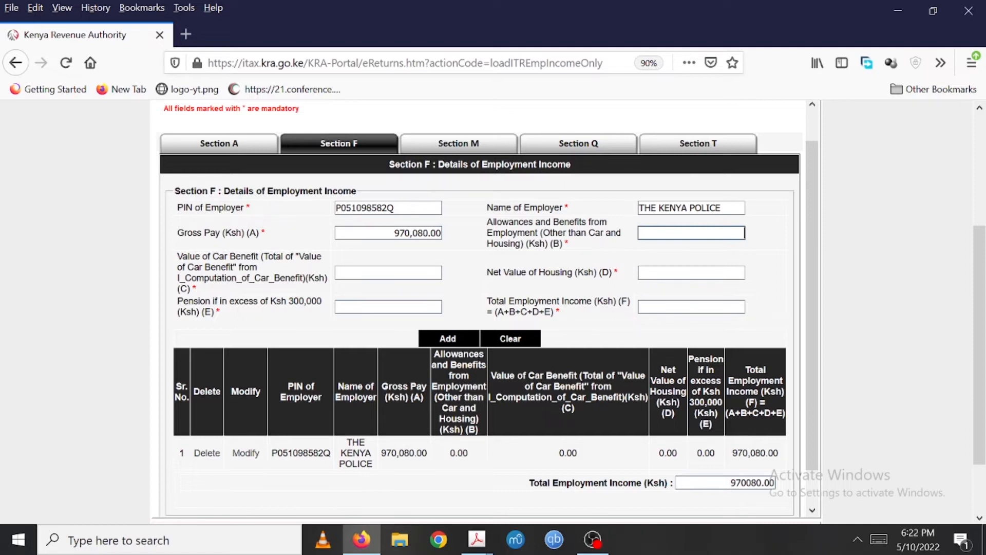
pyautogui.write('0')
pyautogui.press('Tab')
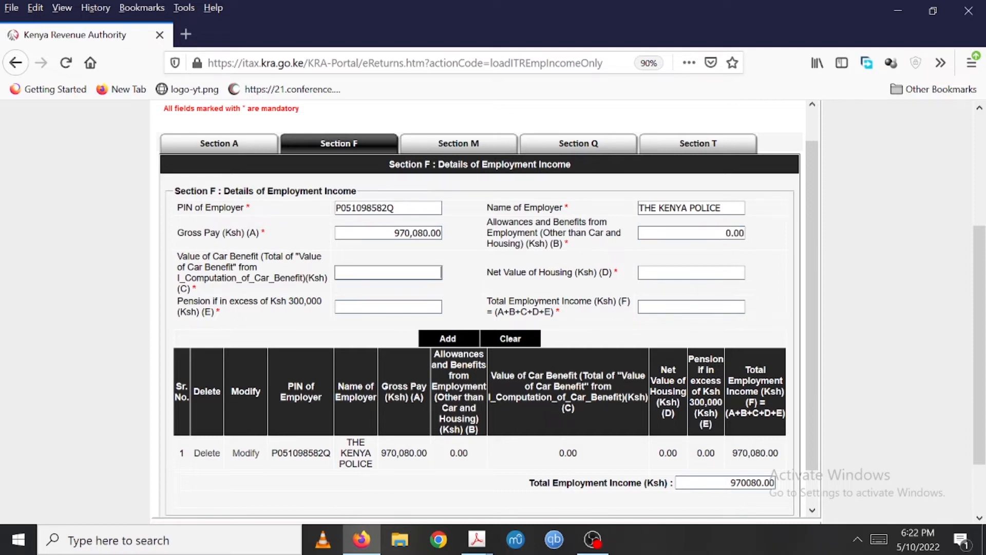
pyautogui.write('0')
pyautogui.press('Tab')
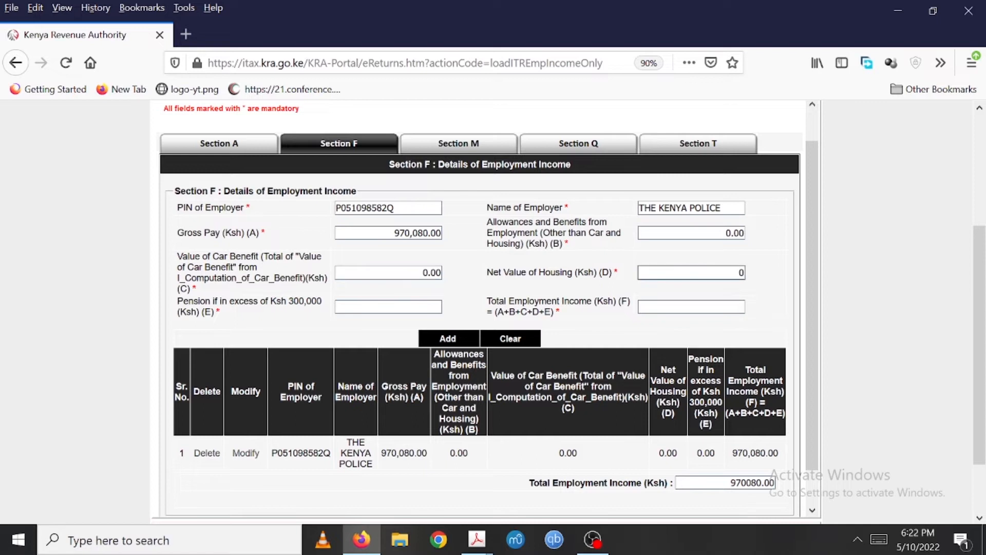
pyautogui.press('Tab')
pyautogui.write('0')
pyautogui.press('Tab')
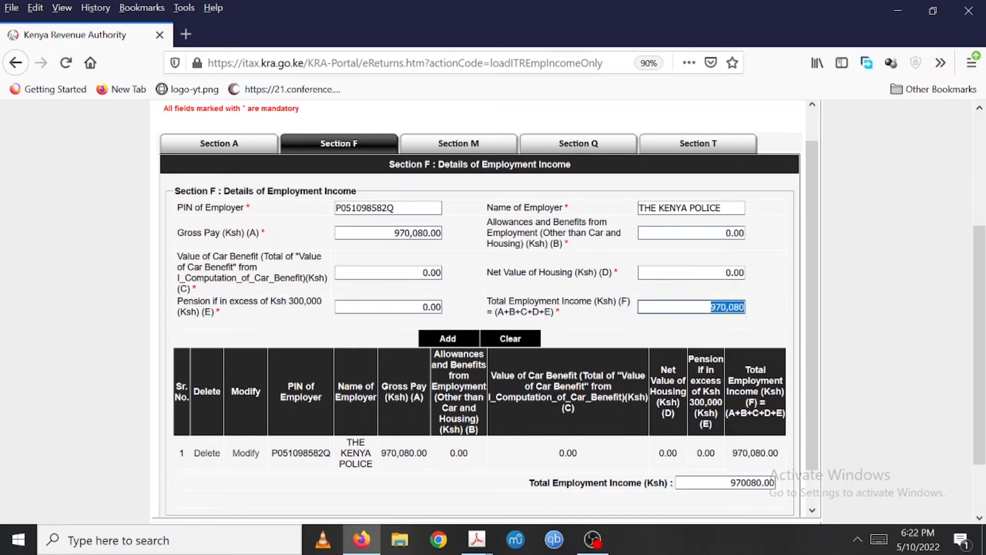
# - Continue to Section M and enter a taxable salary of 970080 after checking the P9 subtotal
pyautogui.moveTo(814, 282); pyautogui.dragTo(820, 371)
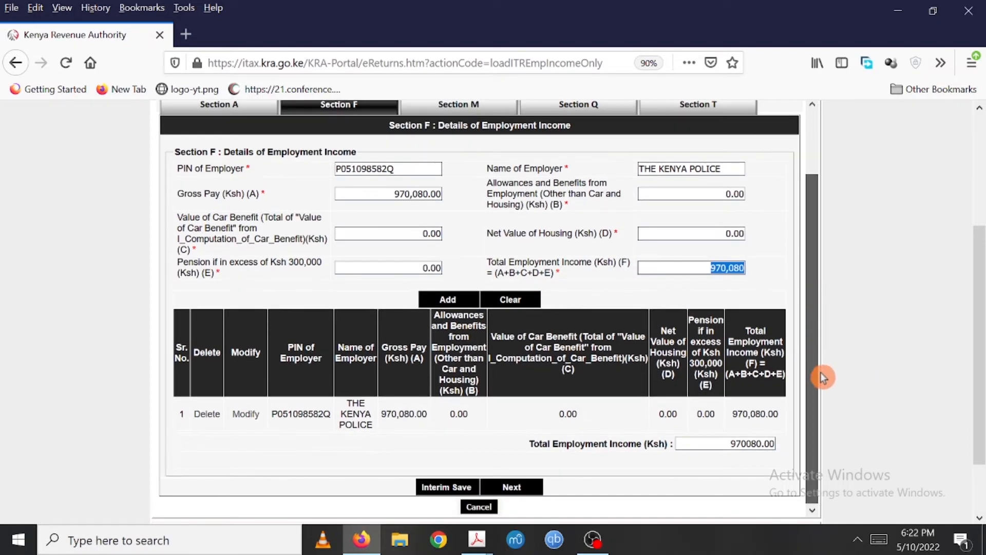
pyautogui.click(512, 491)
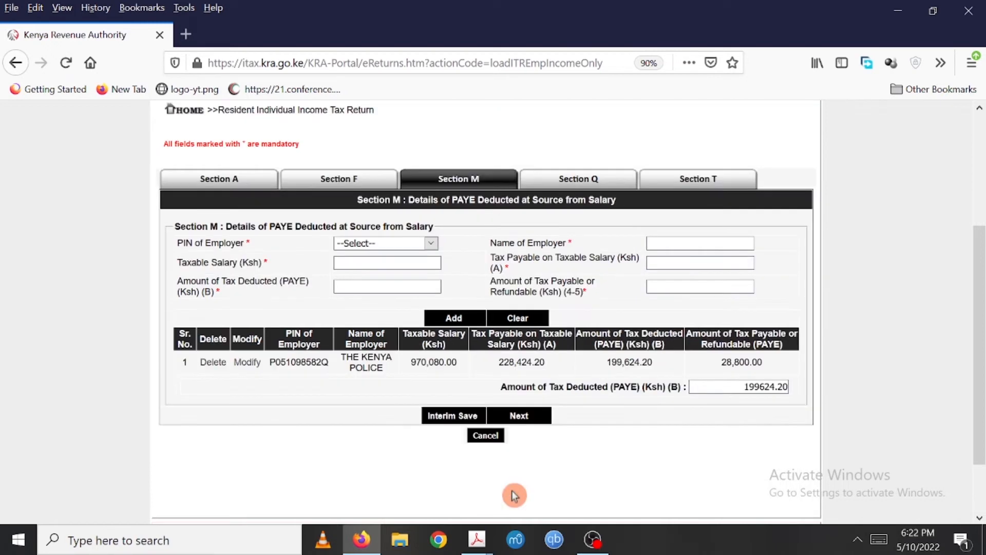
pyautogui.click(387, 263)
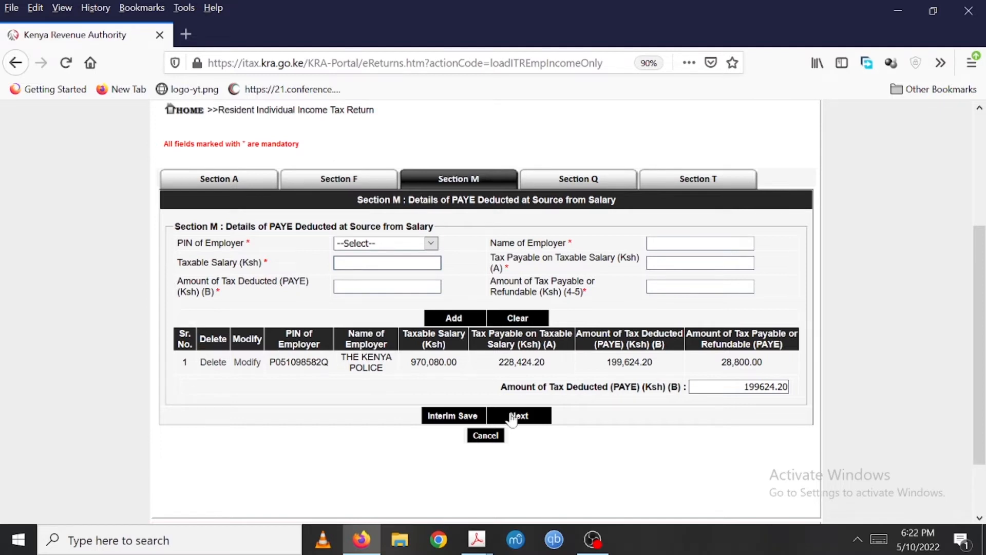
pyautogui.moveTo(476, 540)
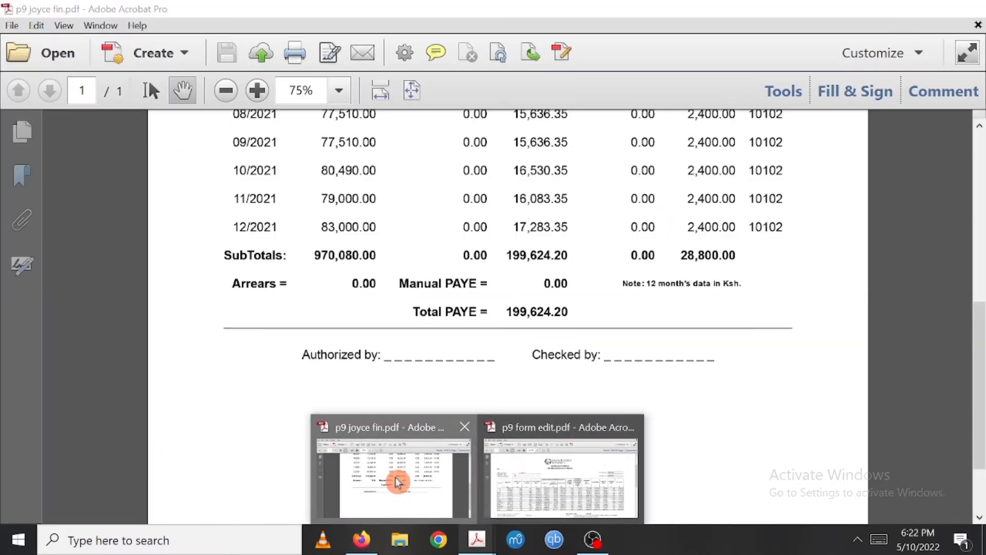
pyautogui.click(390, 477)
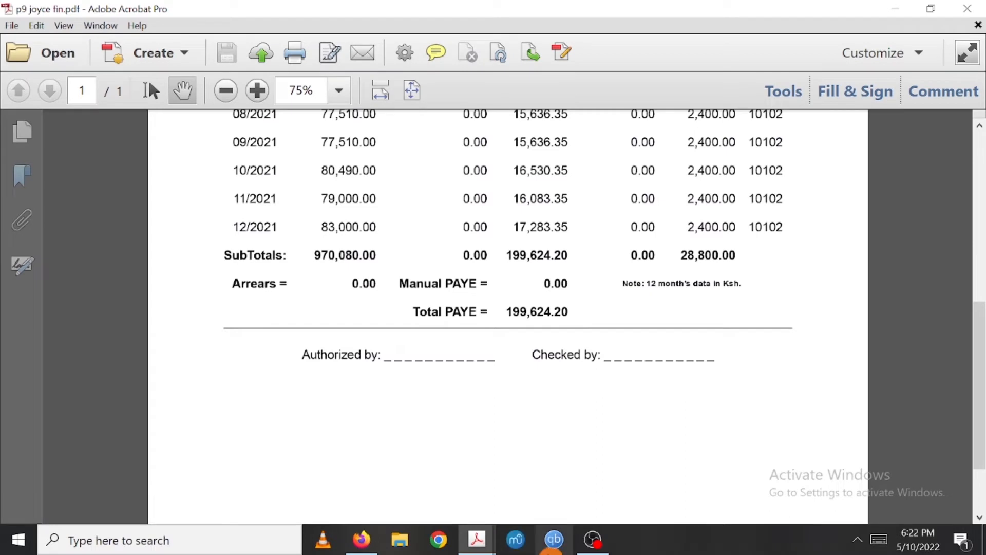
pyautogui.click(360, 542)
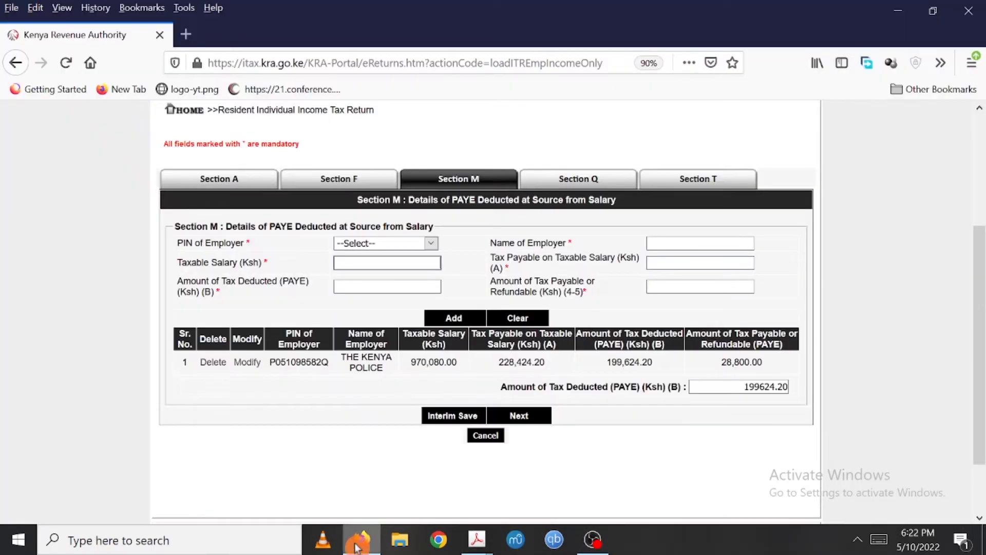
pyautogui.write('970080')
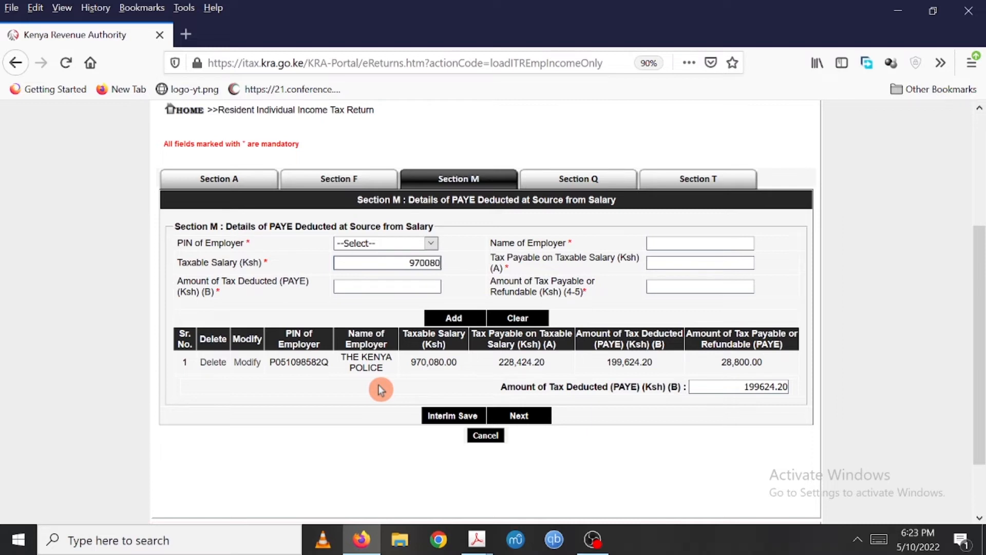
# - Enter 228,424.20 as the tax payable on taxable salary after checking the P9 form PDF
pyautogui.click(700, 263)
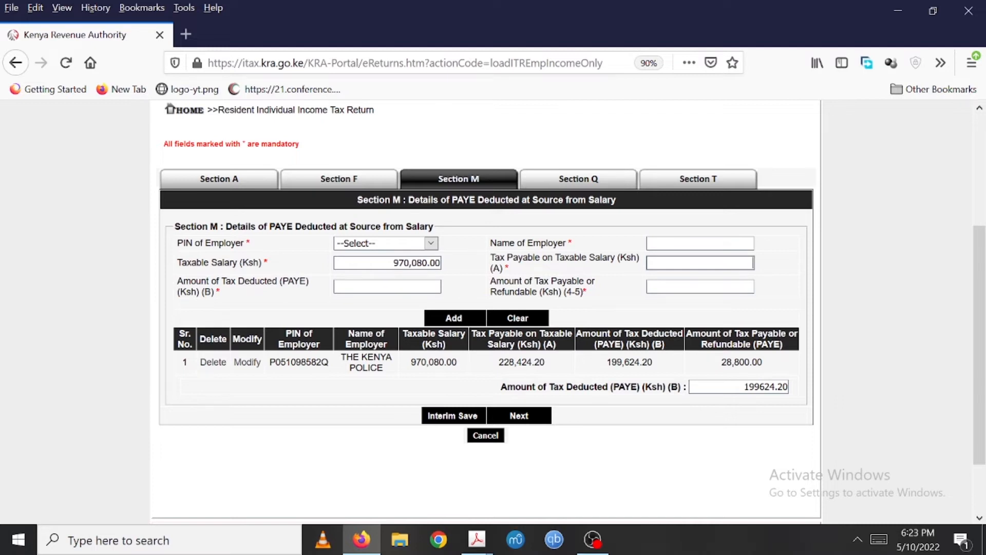
pyautogui.moveTo(475, 543)
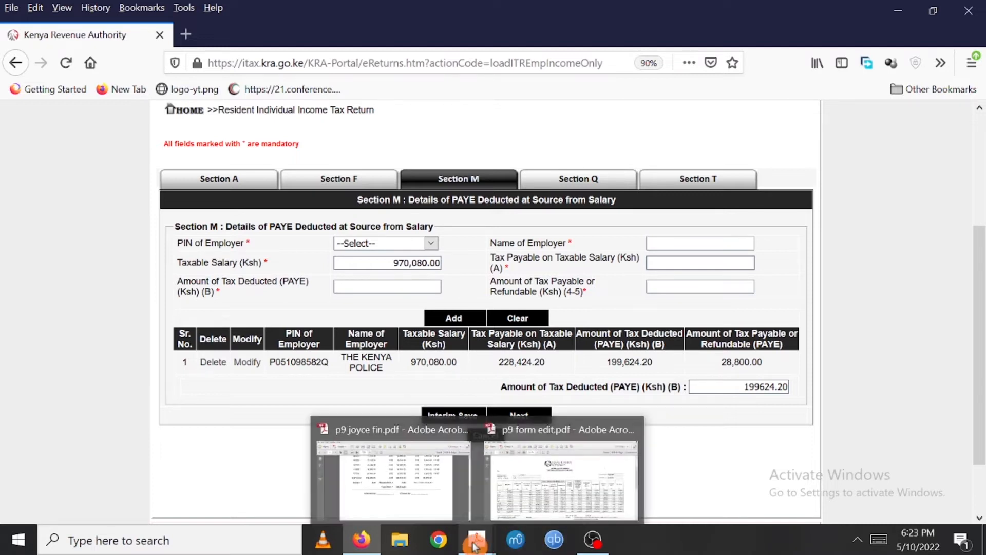
pyautogui.click(423, 508)
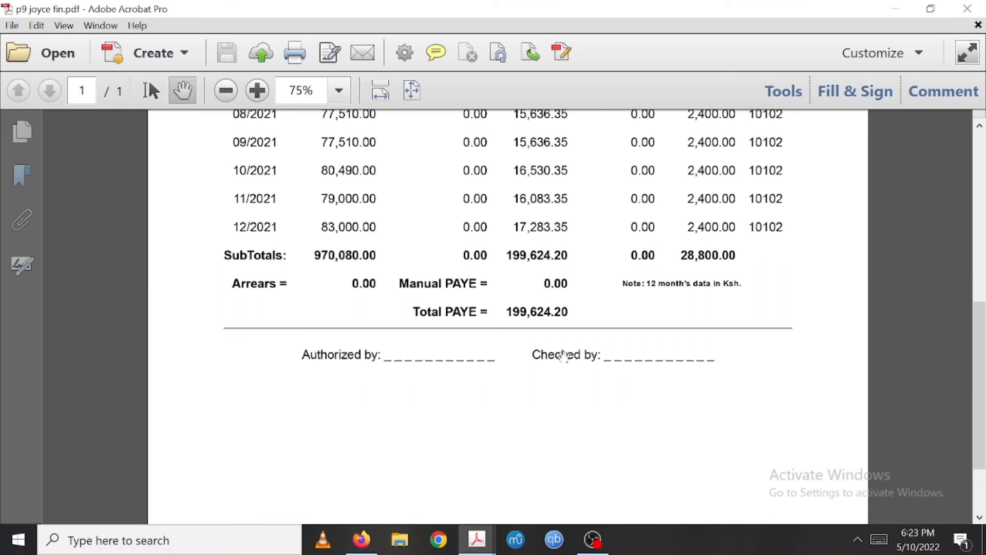
pyautogui.moveTo(979, 328); pyautogui.dragTo(965, 207)
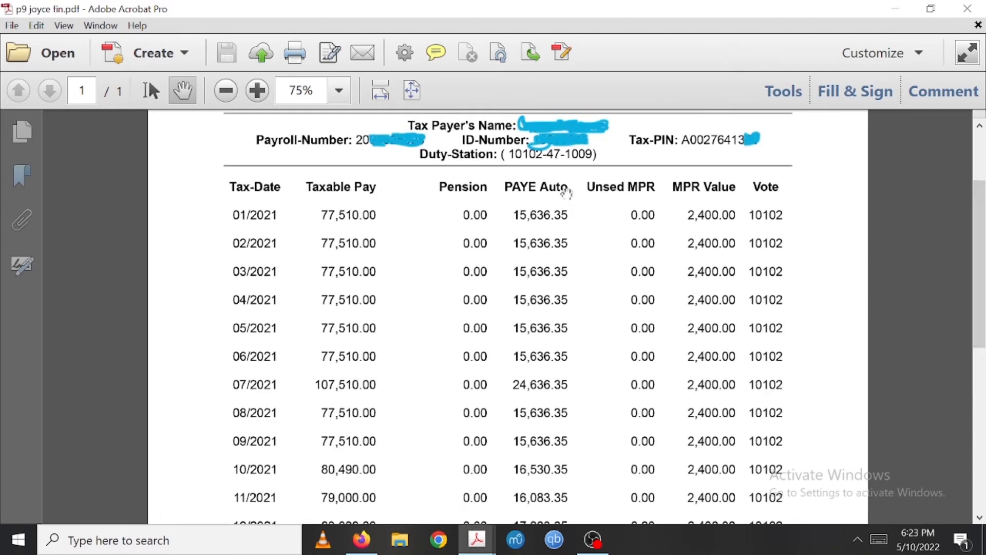
pyautogui.moveTo(980, 221); pyautogui.dragTo(979, 183)
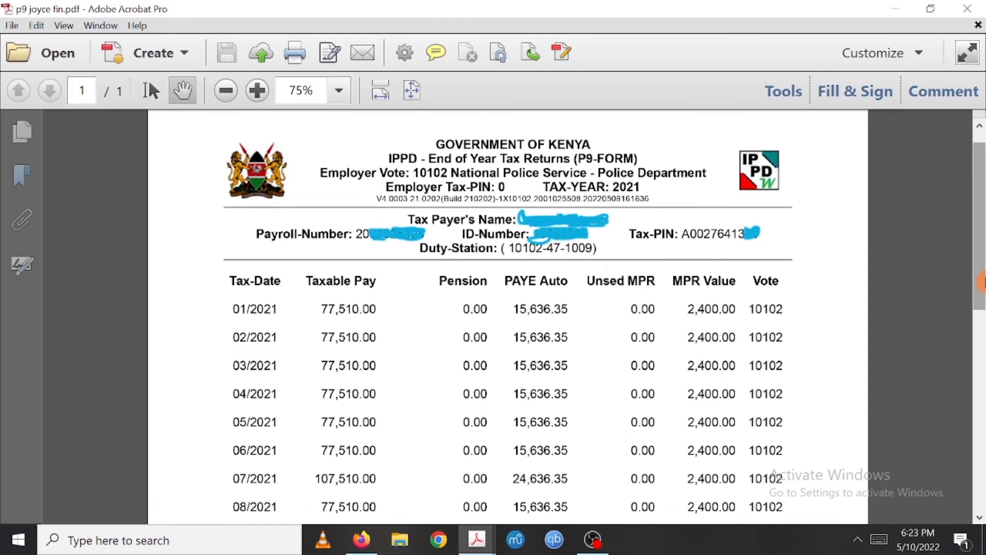
pyautogui.moveTo(979, 285); pyautogui.dragTo(981, 385)
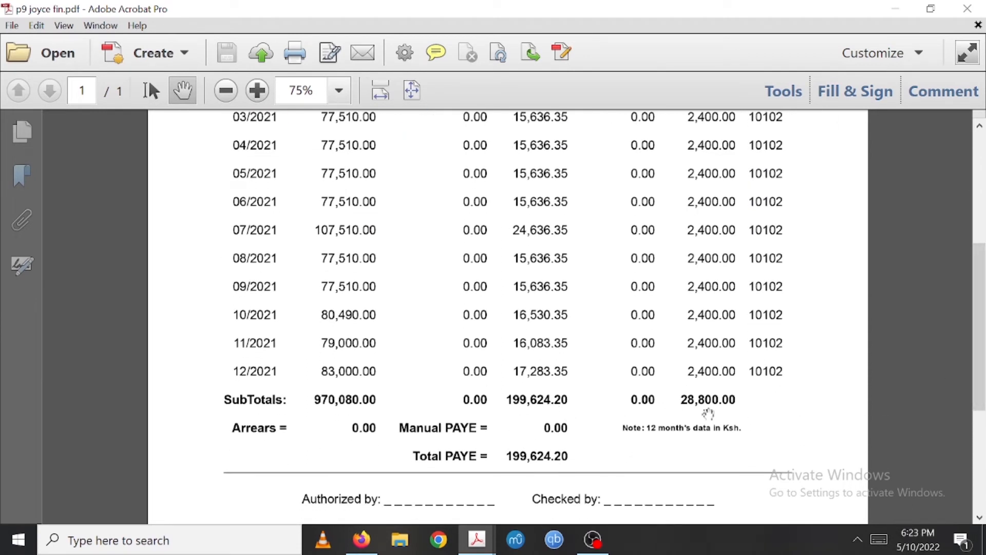
pyautogui.click(366, 540)
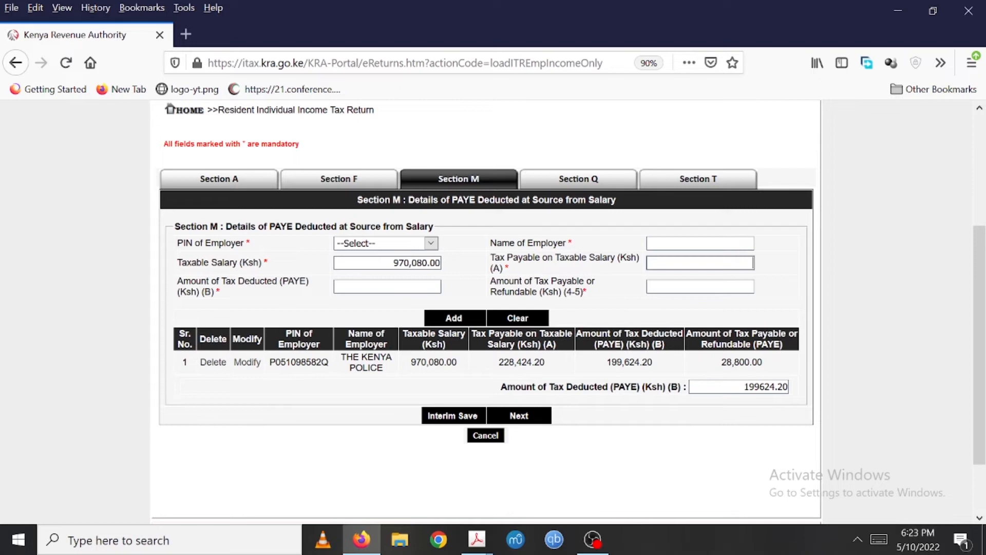
pyautogui.write('228424.20')
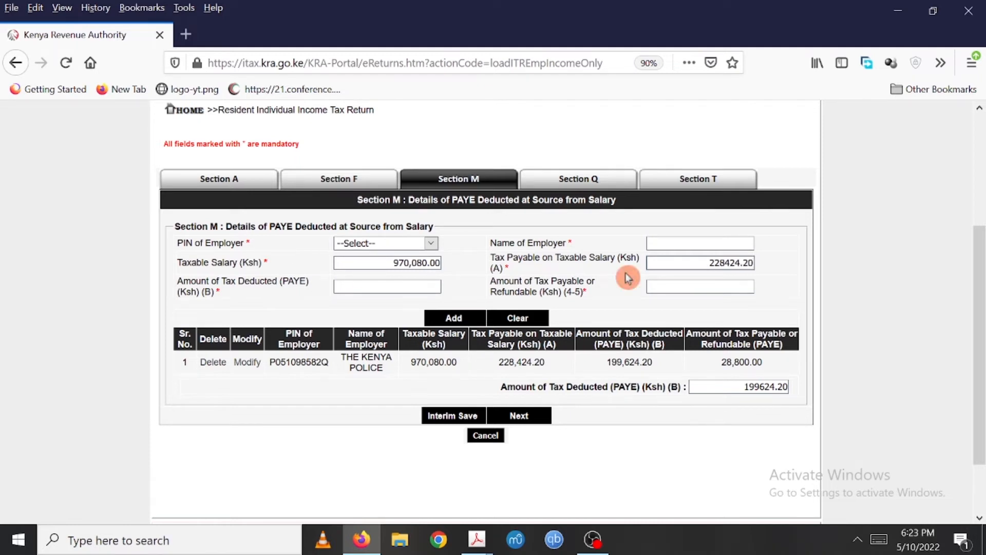
pyautogui.press('Tab')
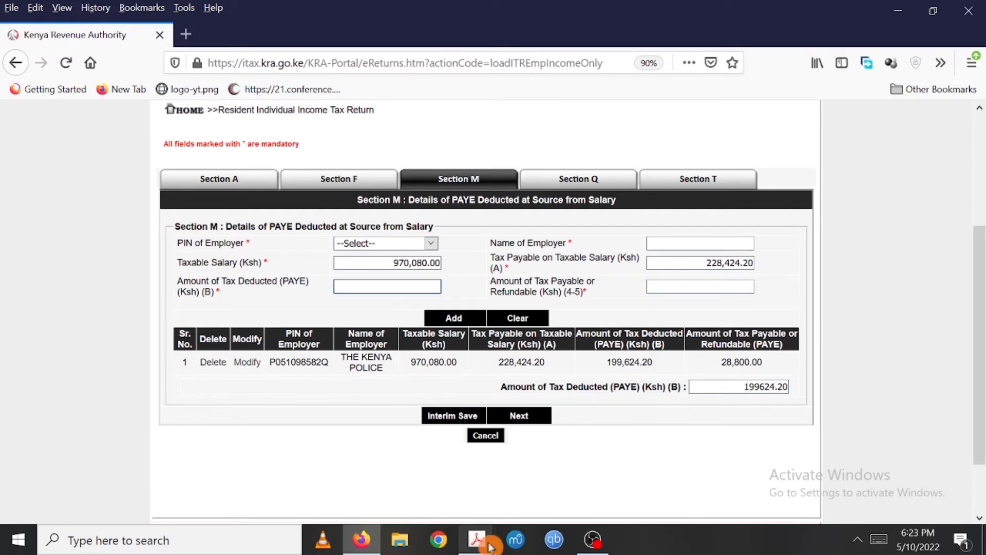
# - Enter 199,624.20 as the amount of PAYE tax deducted, checking the P9 total PAYE first
pyautogui.moveTo(477, 539)
pyautogui.click(443, 504)
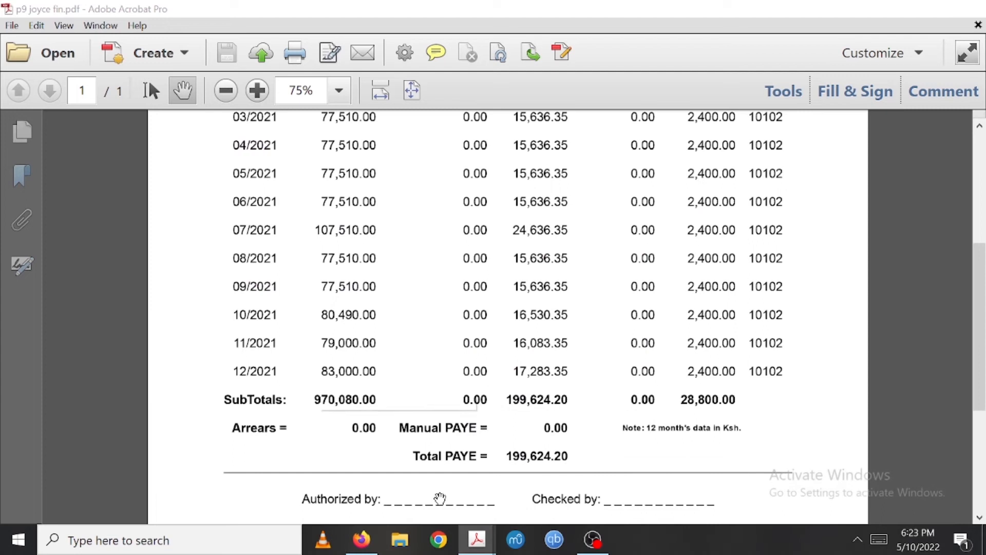
pyautogui.moveTo(976, 339); pyautogui.dragTo(971, 237)
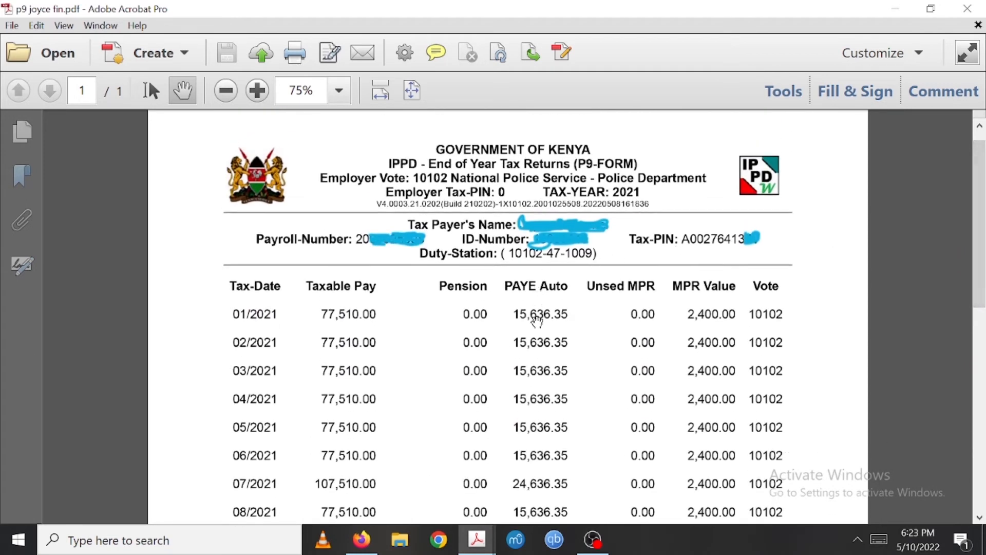
pyautogui.moveTo(981, 161); pyautogui.dragTo(980, 247)
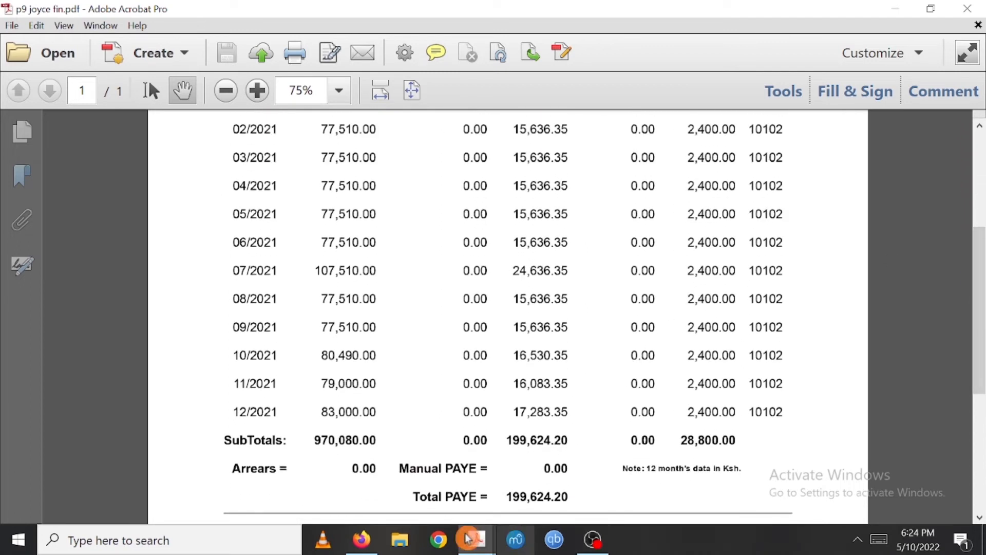
pyautogui.click(369, 541)
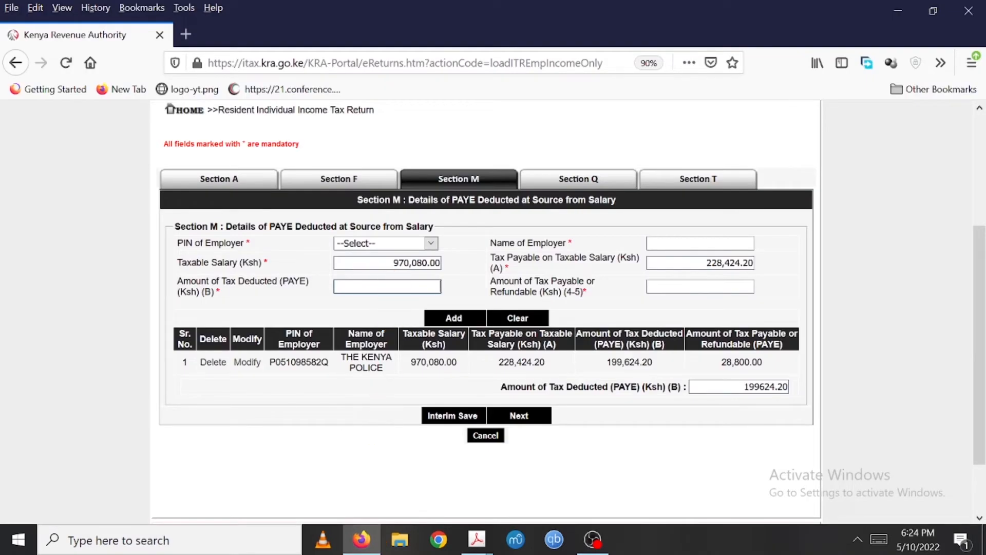
pyautogui.write('99624.20')
pyautogui.press('Tab')
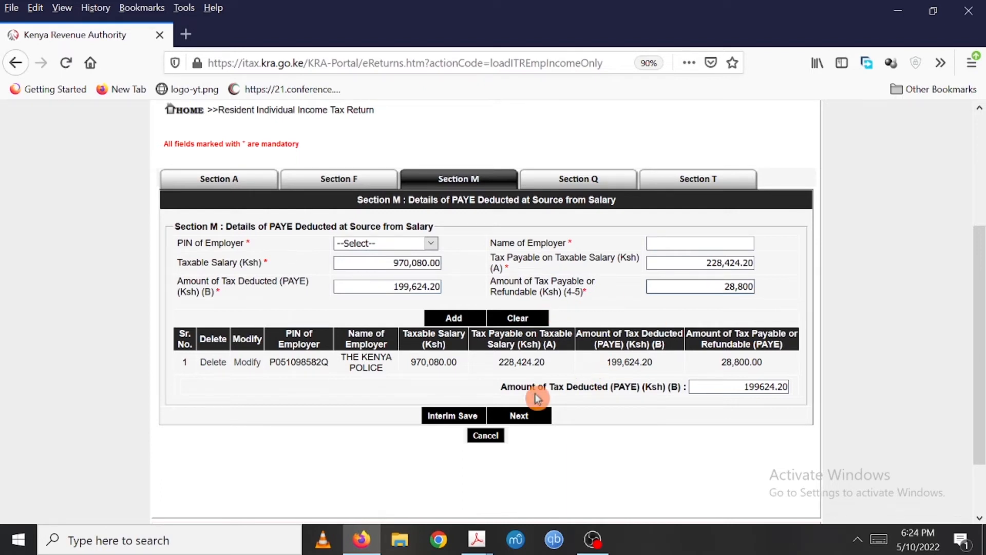
# - Advance from Section M through Section Q to the Section T tax computation
pyautogui.click(523, 415)
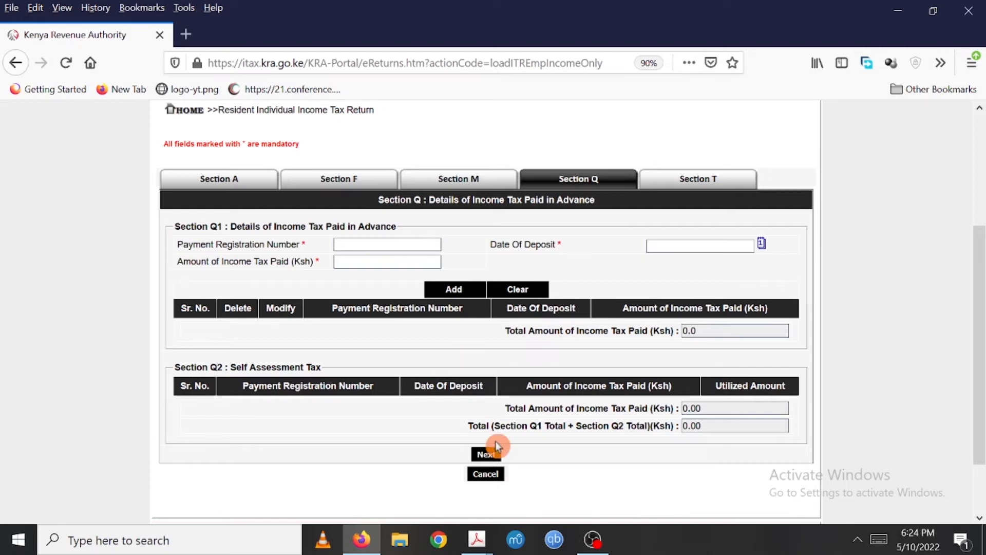
pyautogui.click(486, 454)
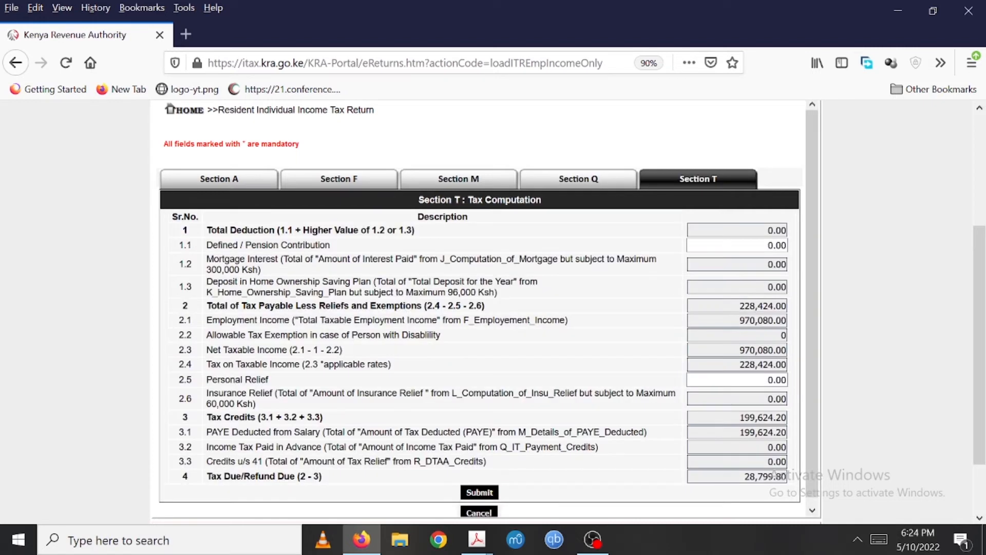
pyautogui.moveTo(814, 222); pyautogui.dragTo(808, 308)
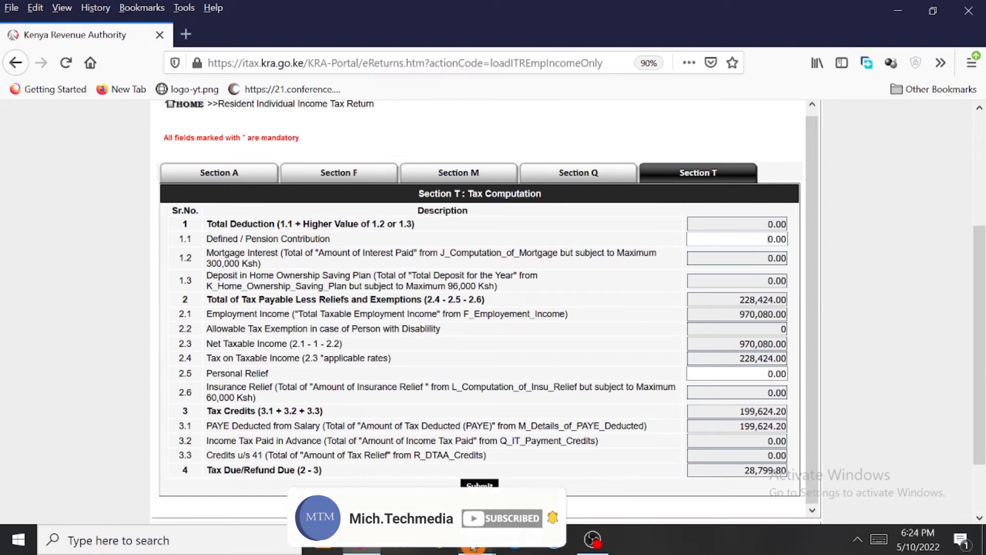
# - Review both P9 form PDFs in Acrobat for the personal relief total, then return to the browser
pyautogui.moveTo(477, 546)
pyautogui.click(421, 489)
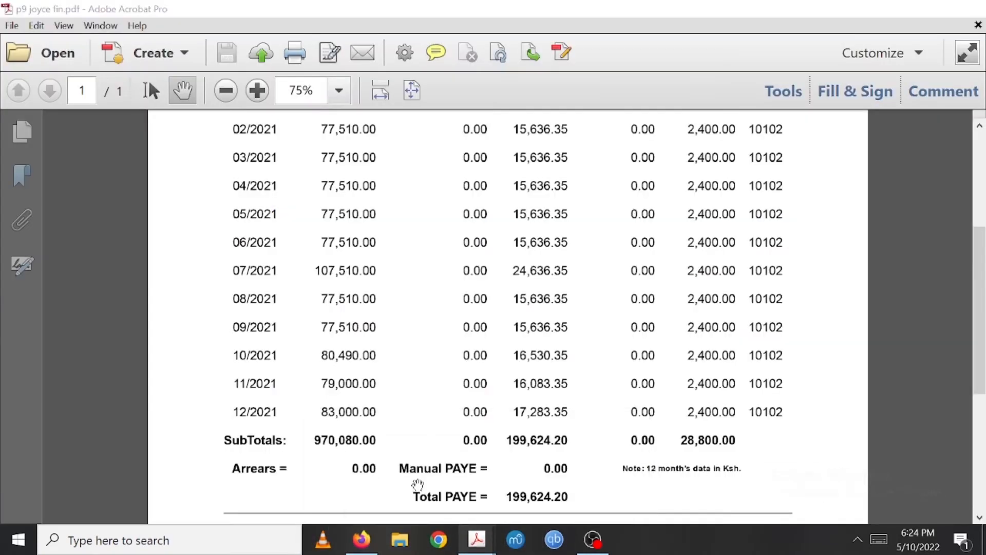
pyautogui.scroll(5, 418, 215)
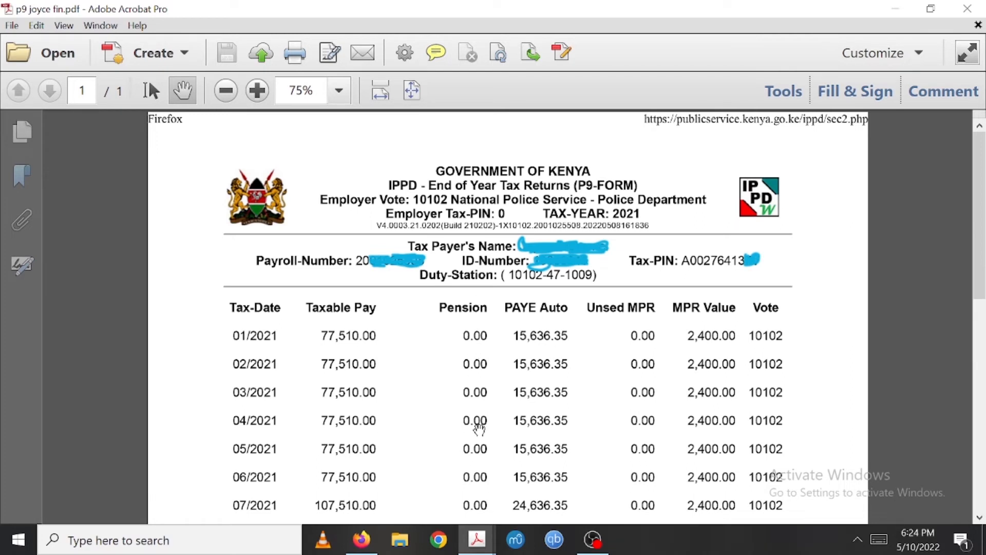
pyautogui.moveTo(979, 211); pyautogui.dragTo(979, 341)
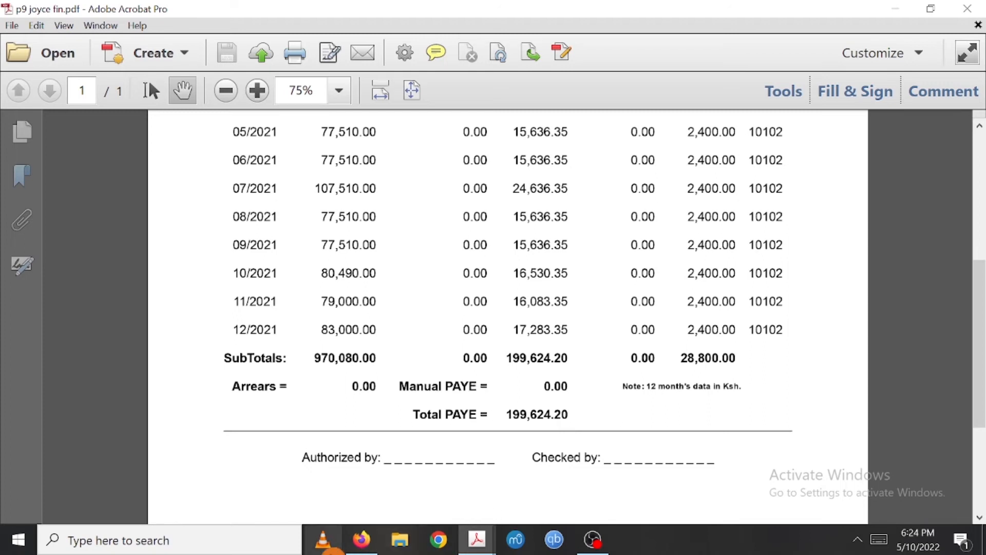
pyautogui.click(360, 540)
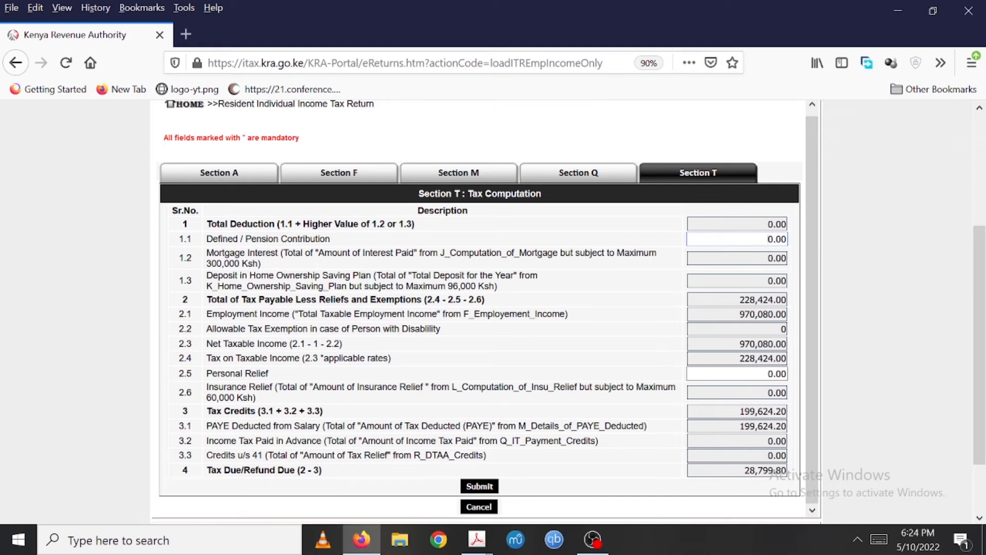
pyautogui.click(757, 374)
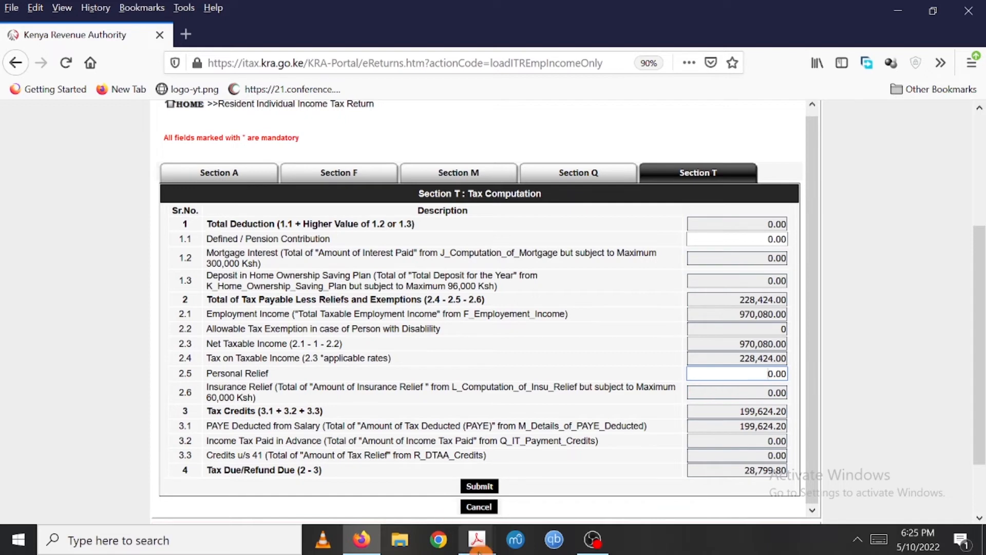
pyautogui.moveTo(476, 539)
pyautogui.click(426, 494)
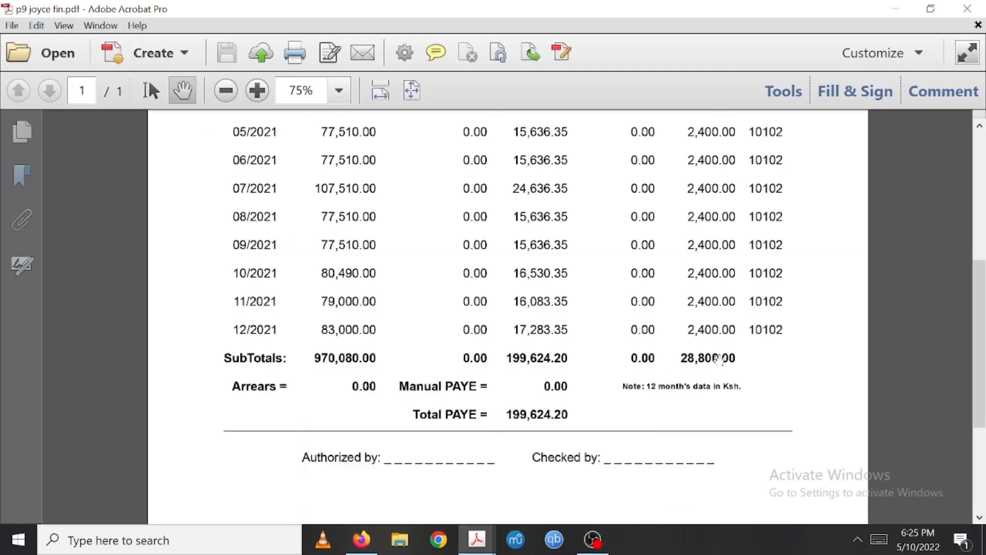
pyautogui.moveTo(980, 339)
pyautogui.mouseDown()
pyautogui.moveTo(981, 216)
pyautogui.moveTo(981, 348)
pyautogui.mouseUp()
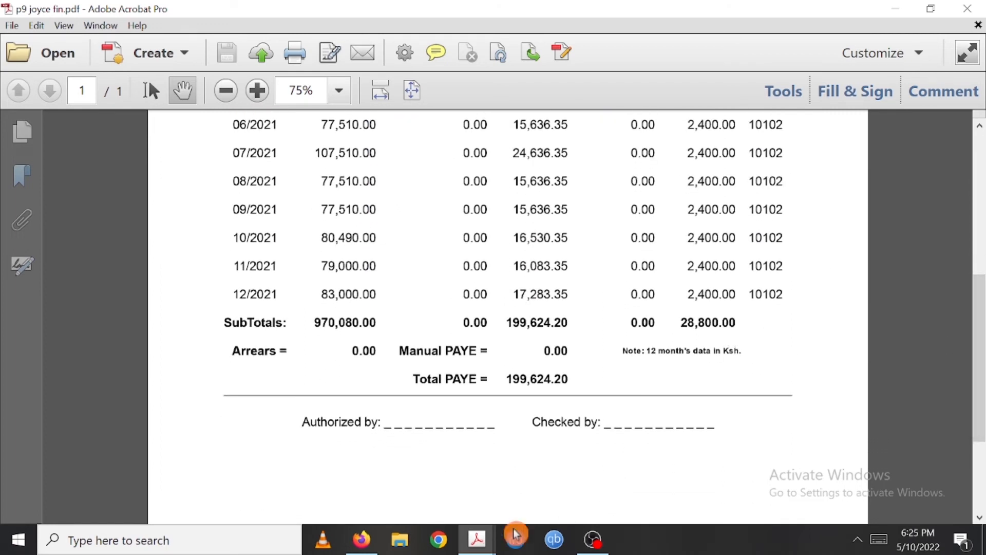
pyautogui.moveTo(476, 541)
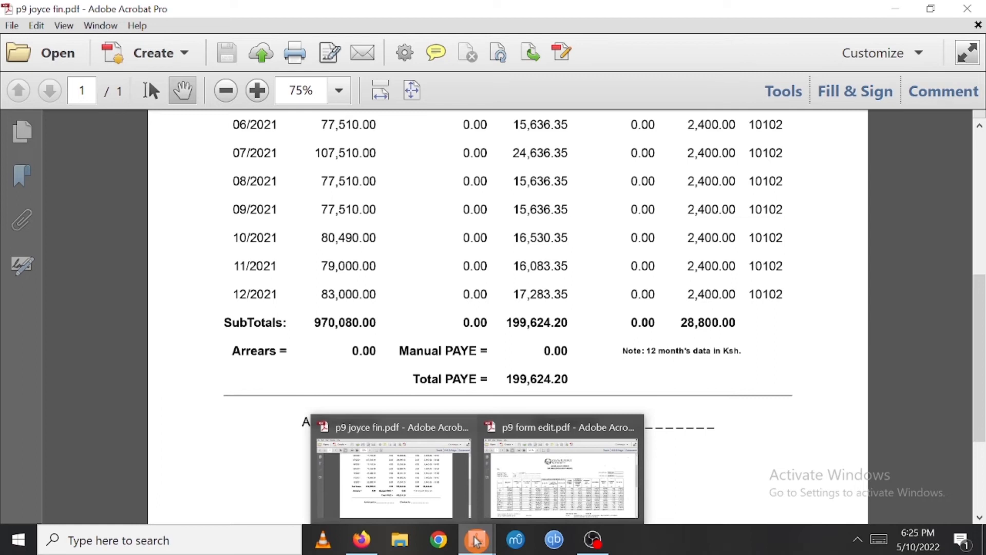
pyautogui.click(548, 488)
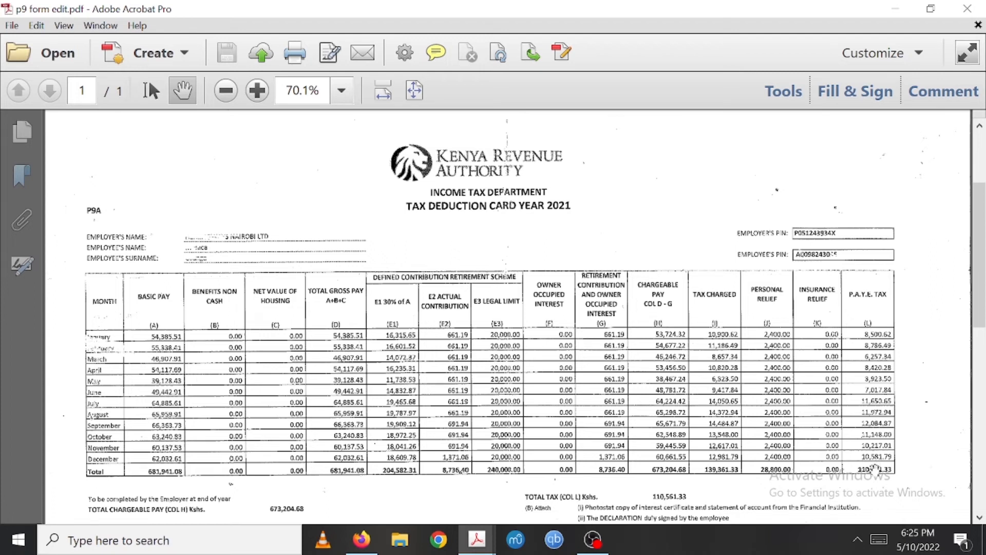
pyautogui.moveTo(362, 540)
pyautogui.moveTo(476, 539)
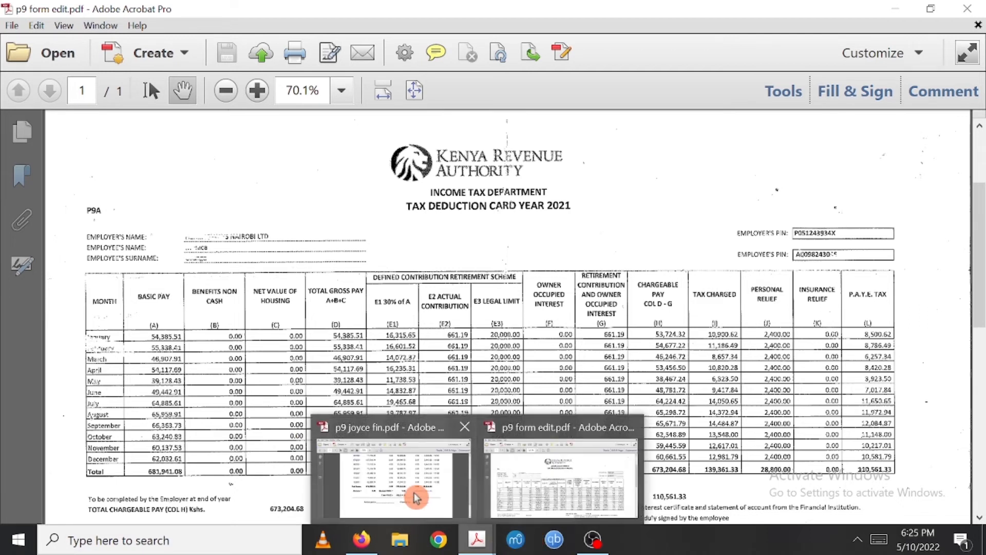
pyautogui.click(411, 492)
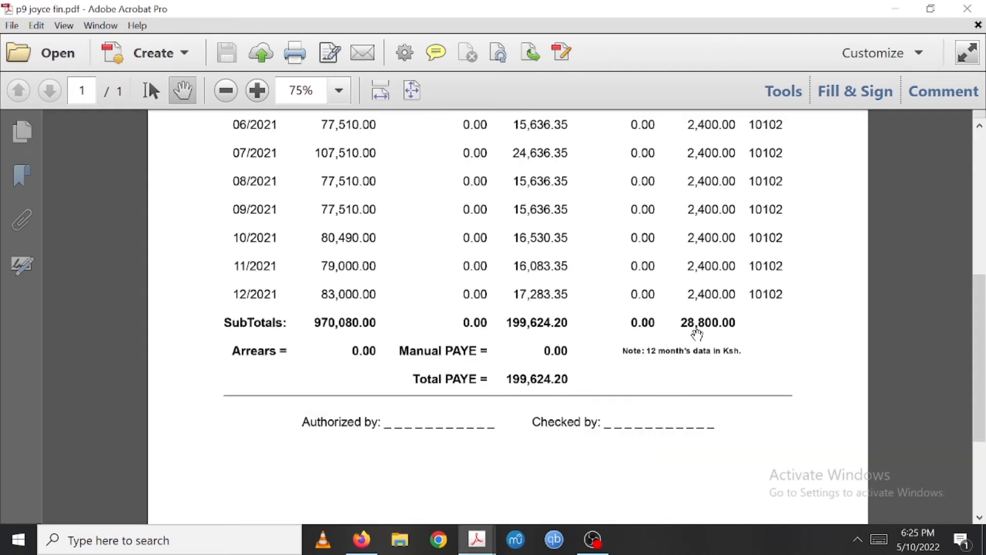
pyautogui.scroll(5, 981, 310)
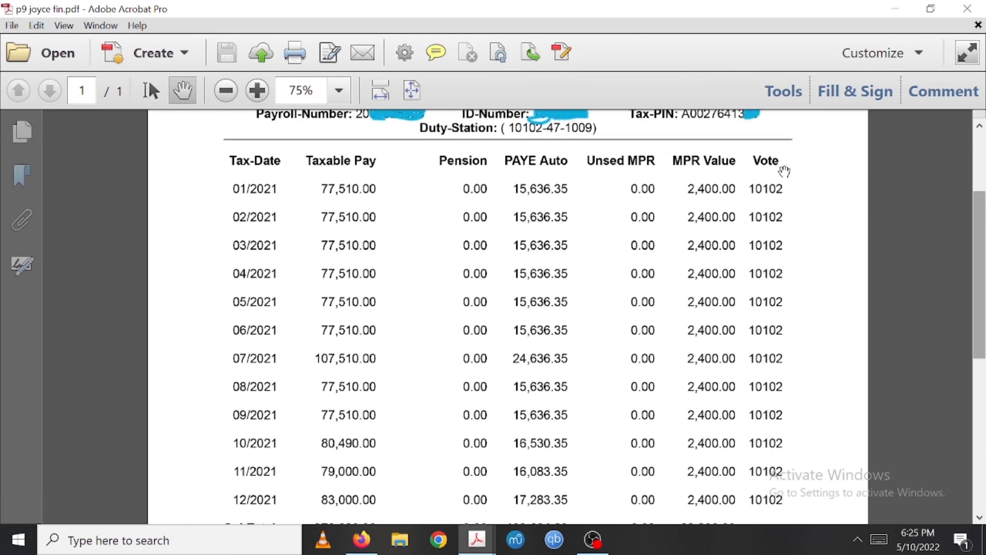
pyautogui.click(362, 539)
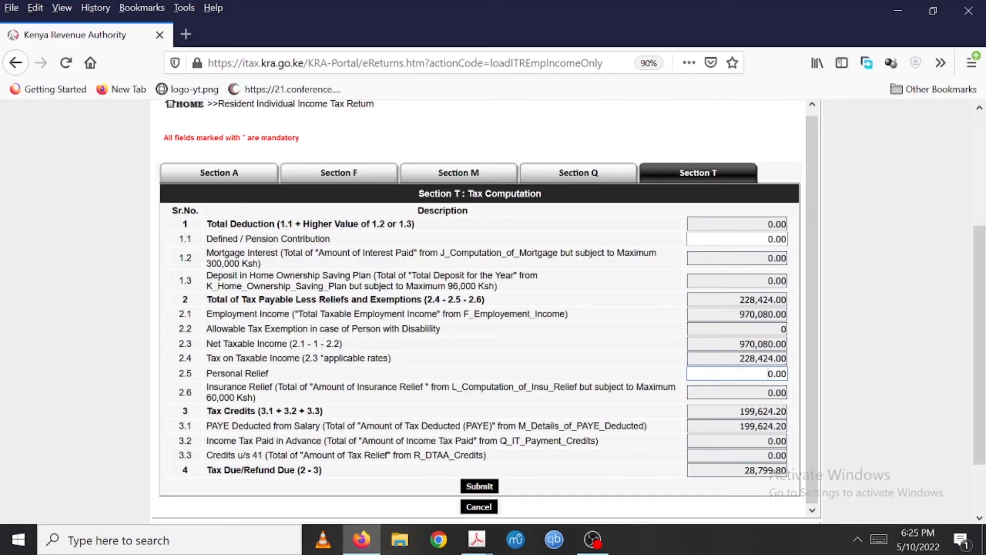
# - Set the personal relief in Section T to 28,800
pyautogui.write('288000')
pyautogui.press('BackSpace')
pyautogui.press('Tab')
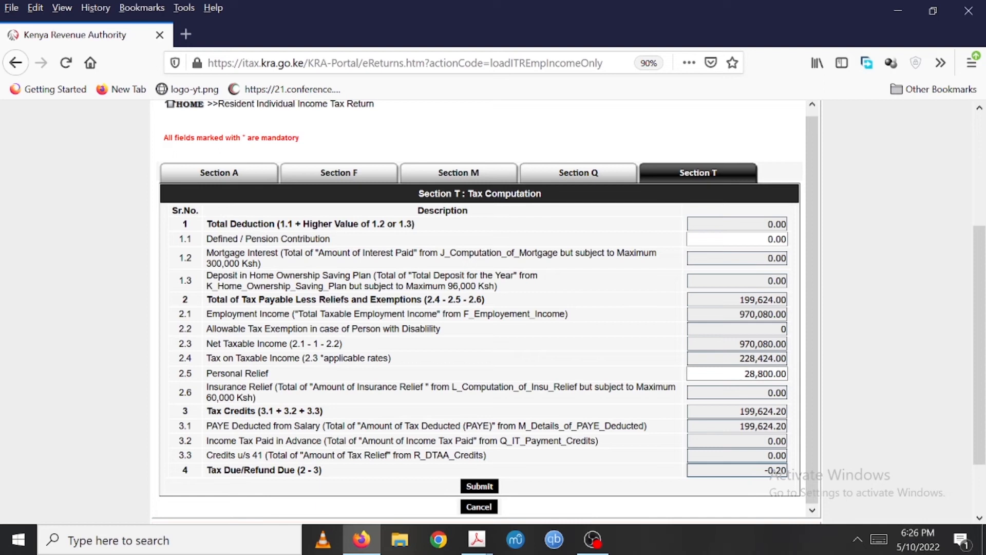
# - Inspect the tax due figure and submit the return
pyautogui.moveTo(765, 470); pyautogui.dragTo(787, 470)
pyautogui.moveTo(762, 470); pyautogui.dragTo(782, 470)
pyautogui.click(774, 471)
pyautogui.click(480, 486)
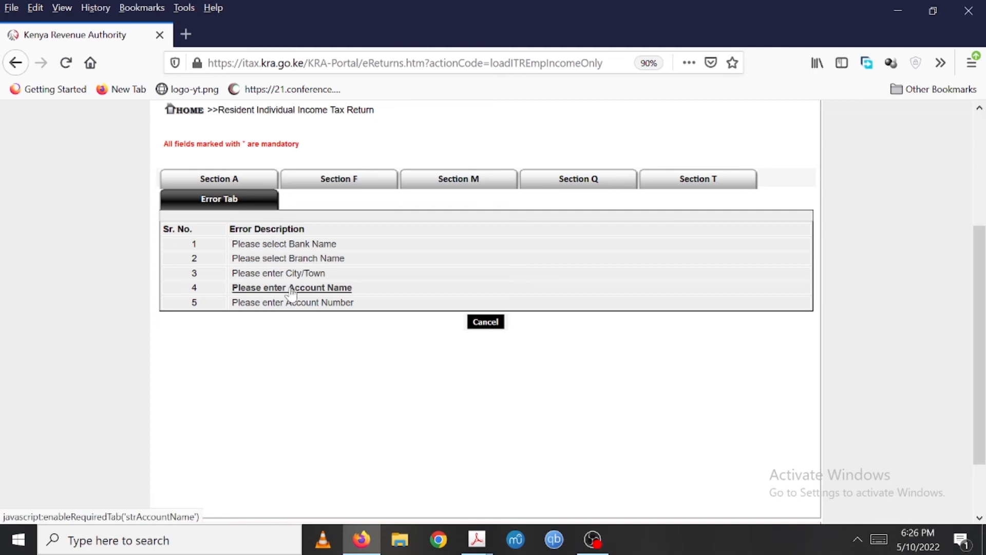
# - Return to Section A and select CO OPERATIVE BANK OF KENYA LIMITED as the bank name
pyautogui.click(225, 181)
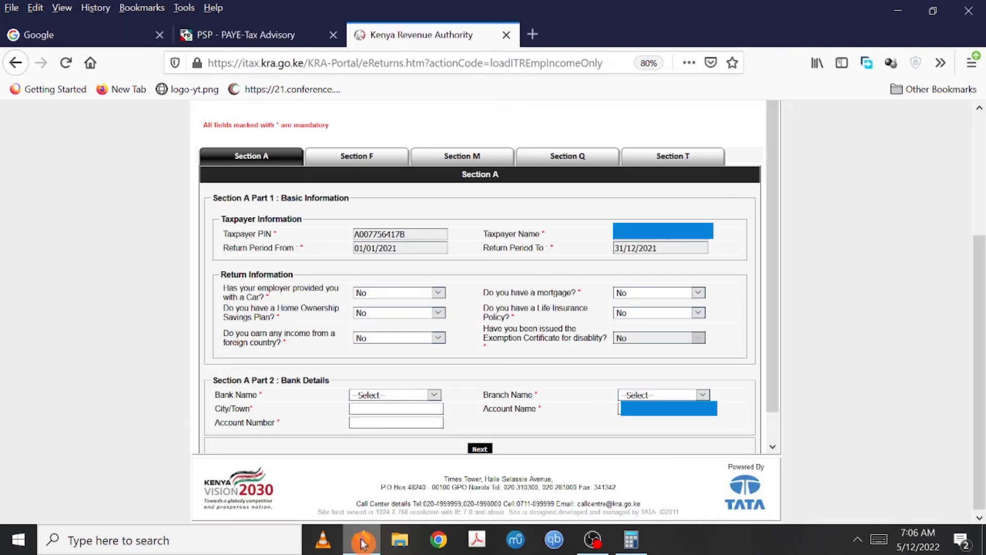
pyautogui.click(435, 394)
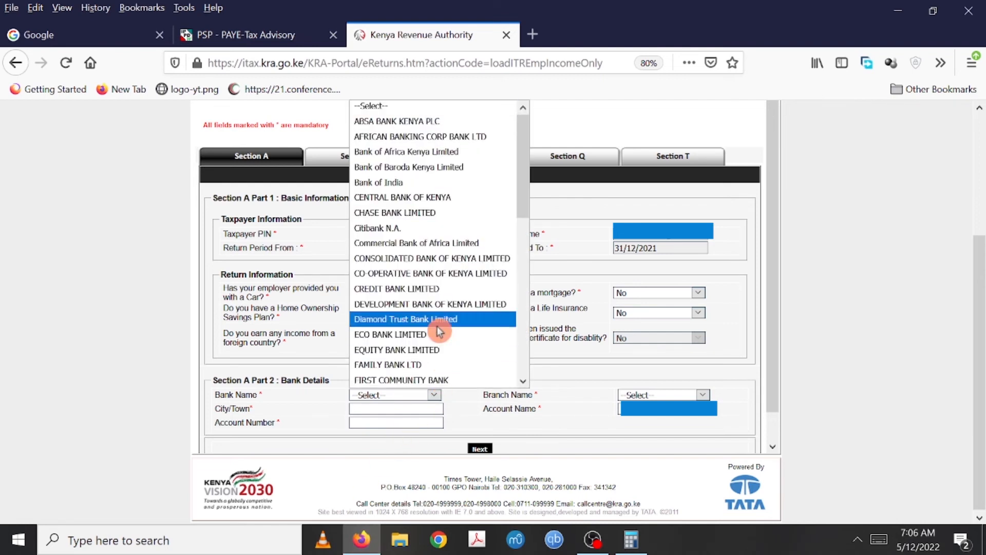
pyautogui.click(448, 277)
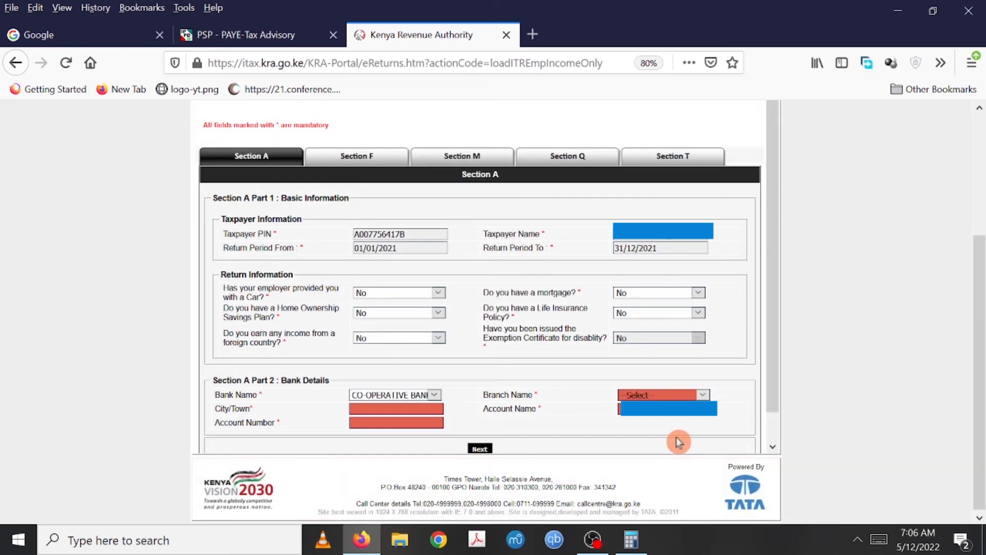
# - Complete the bank details with branch Co-op House, city nairobi, and the taxpayer's bank account number
pyautogui.click(703, 395)
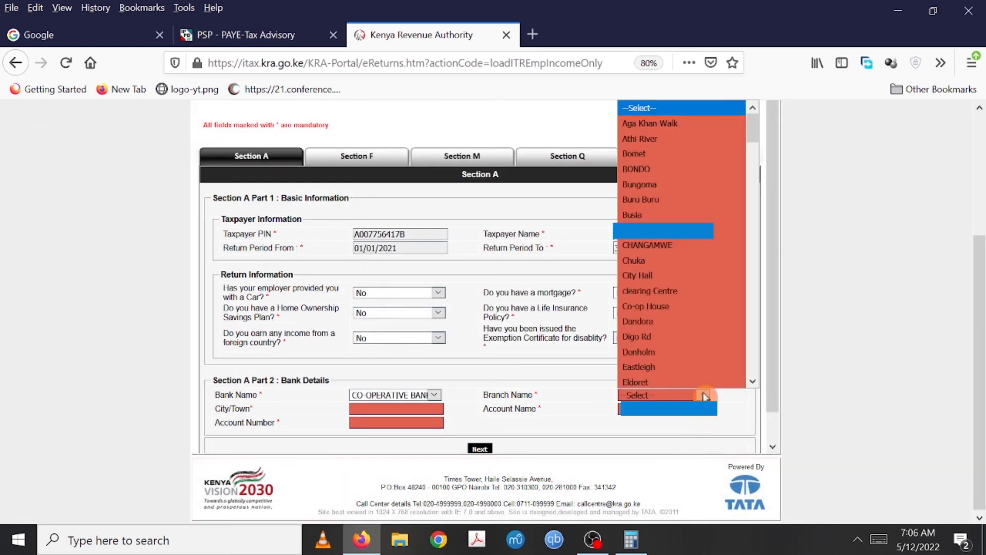
pyautogui.click(667, 306)
pyautogui.click(396, 409)
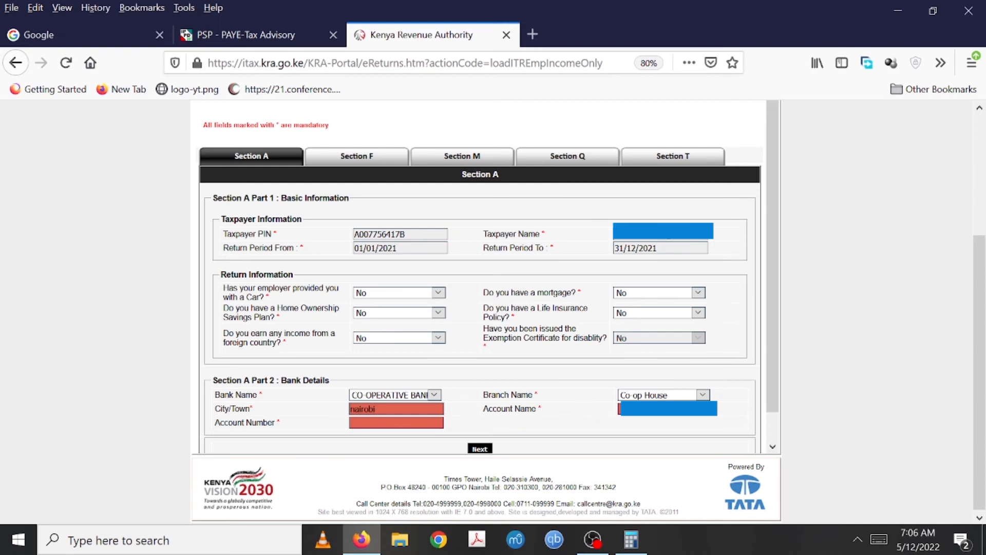
pyautogui.click(663, 408)
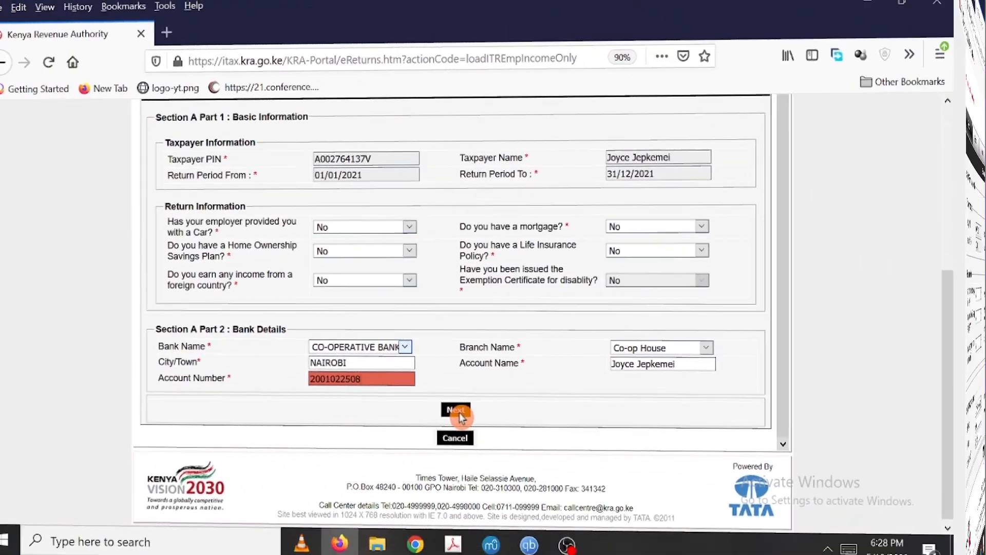
pyautogui.click(455, 410)
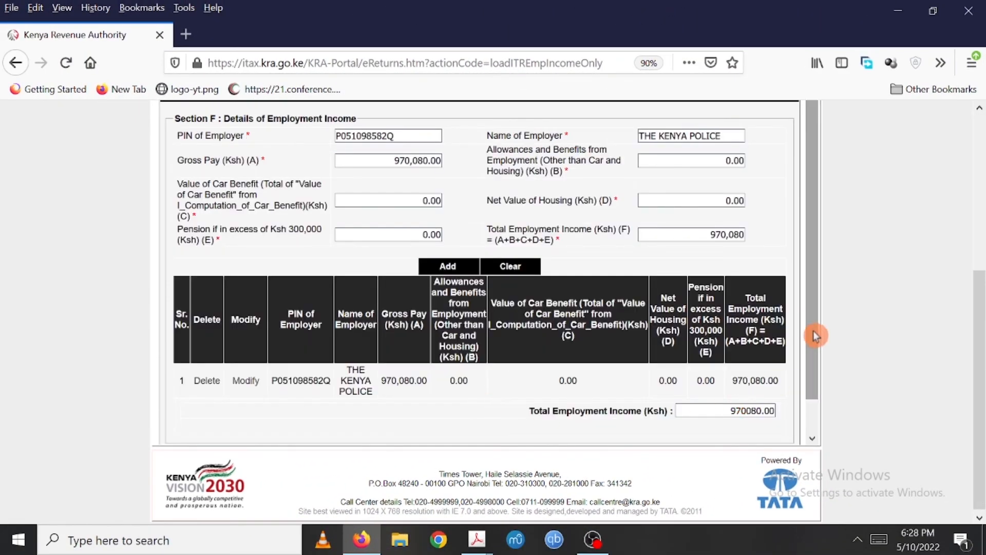
# - Proceed through Sections F and M to the tax computation in Section T
pyautogui.scroll(-2, 814, 336)
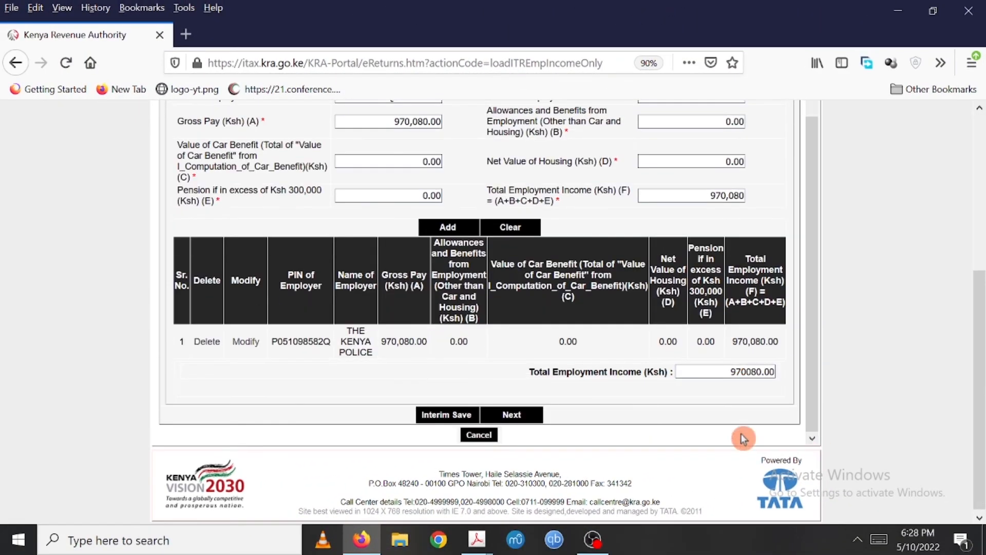
pyautogui.click(508, 416)
pyautogui.click(519, 362)
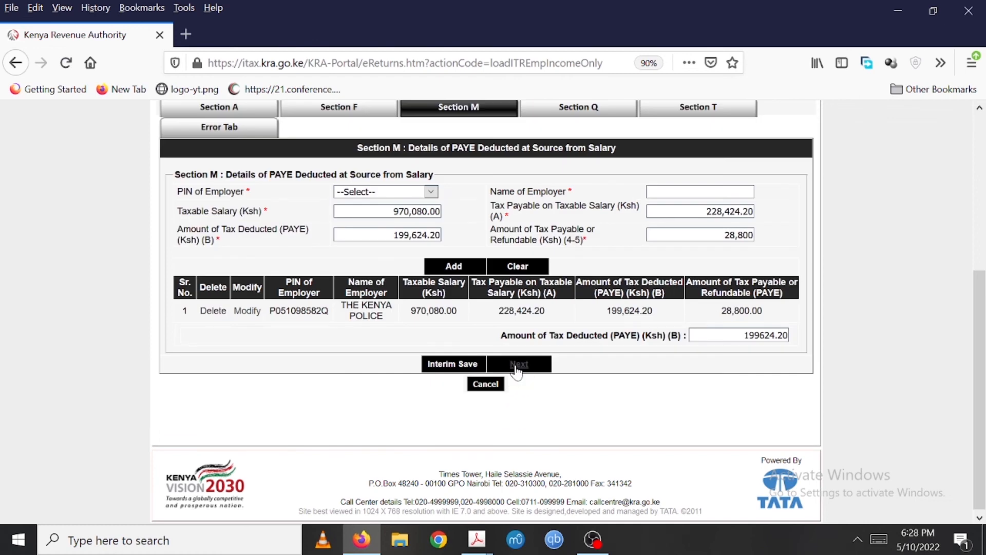
pyautogui.click(485, 401)
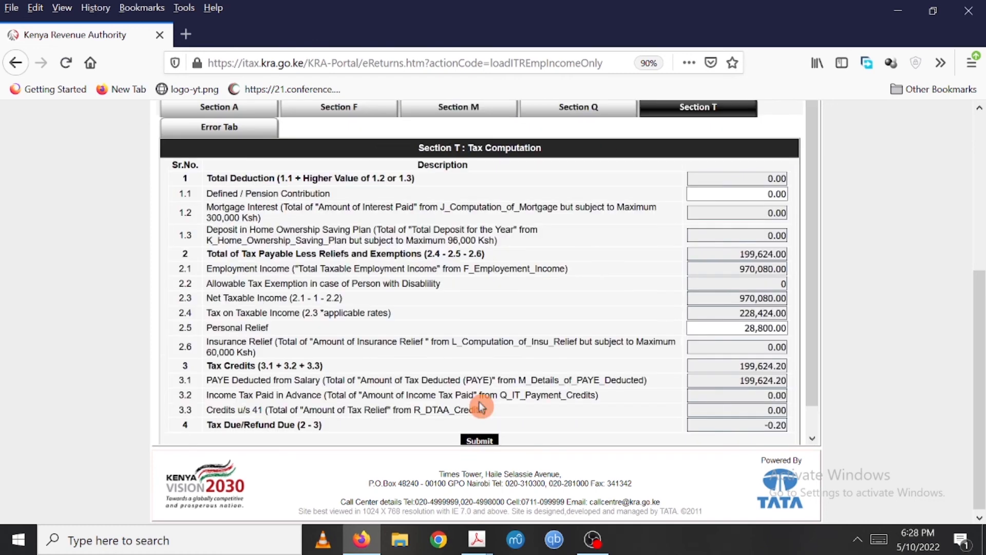
# - Submit the return and confirm the submission
pyautogui.moveTo(815, 313); pyautogui.dragTo(817, 398)
pyautogui.click(478, 414)
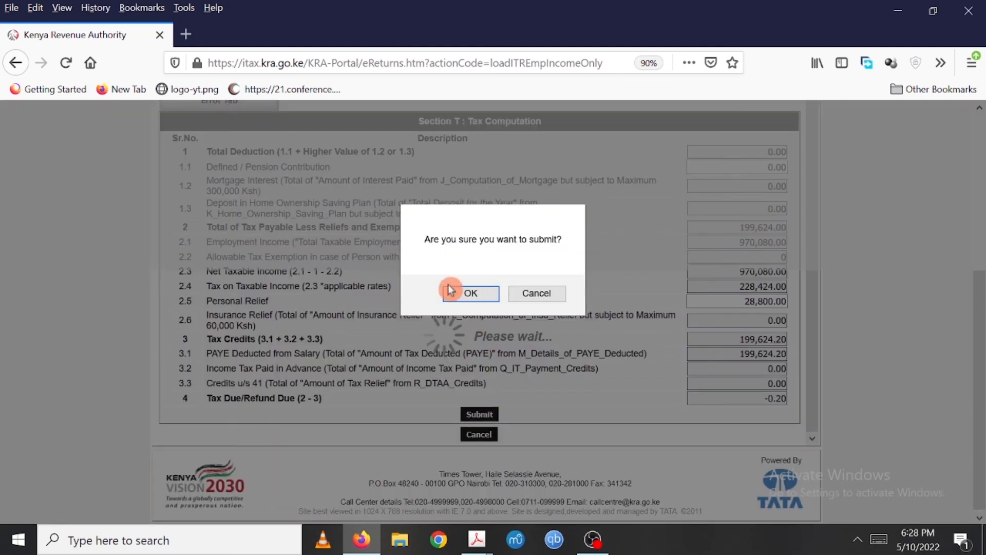
pyautogui.click(454, 295)
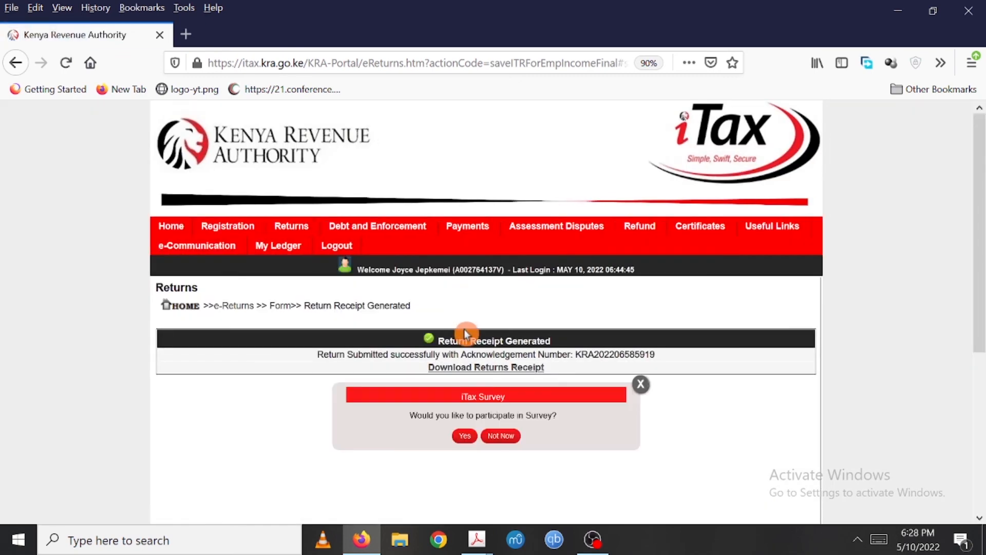
# - Dismiss the survey and download the returns receipt, saving it as a file
pyautogui.click(641, 385)
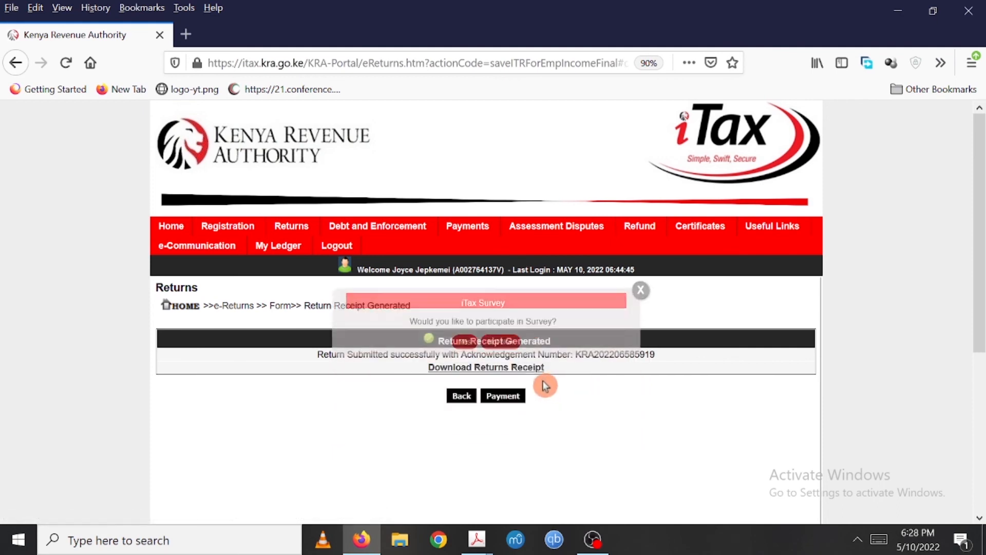
pyautogui.click(517, 368)
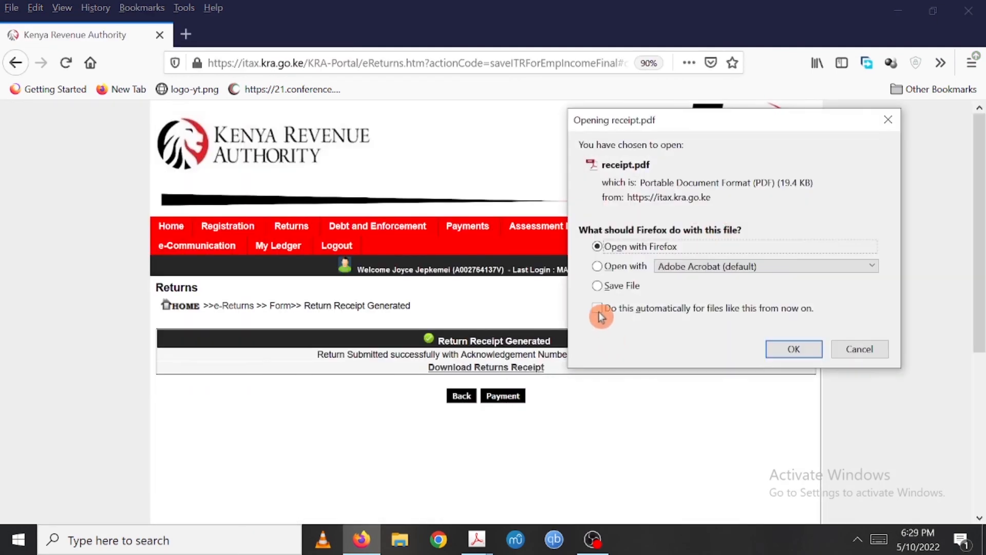
pyautogui.click(785, 349)
# - Open the downloaded receipt PDF and review its return summary
pyautogui.click(792, 62)
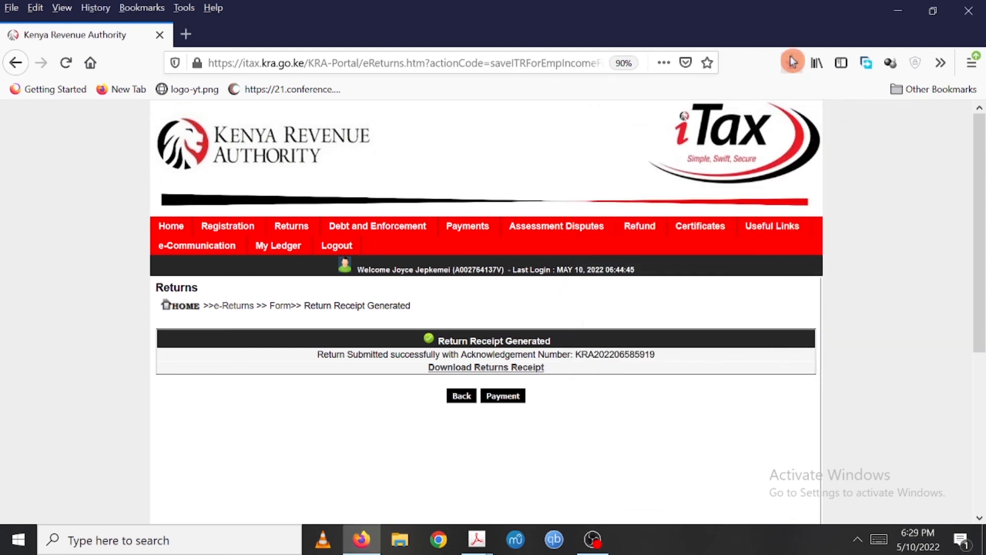
pyautogui.click(667, 94)
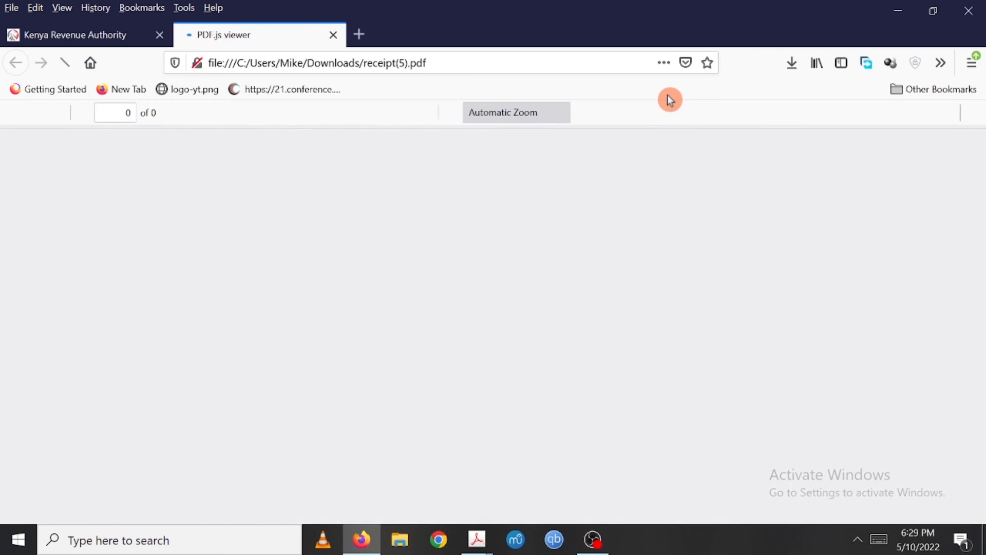
pyautogui.moveTo(984, 205); pyautogui.dragTo(984, 286)
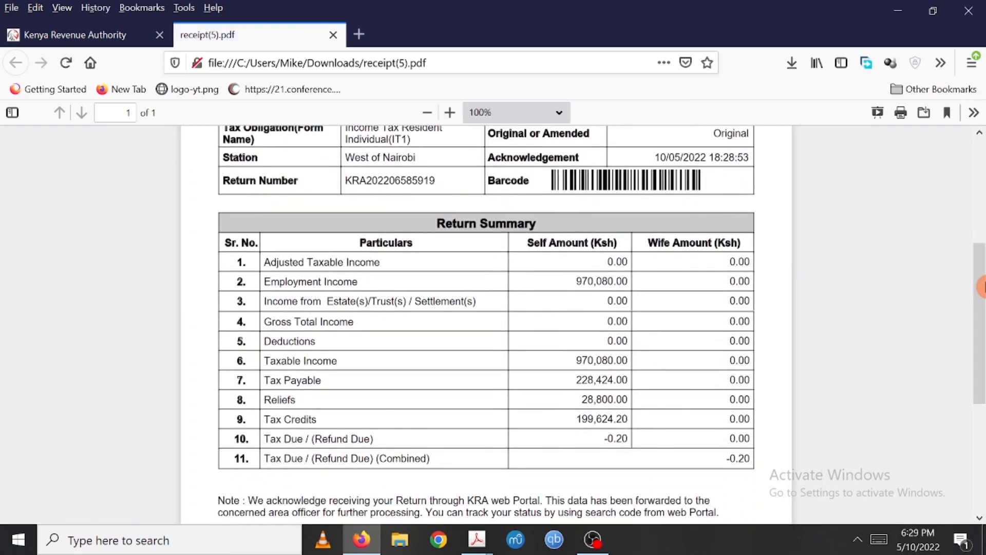
pyautogui.moveTo(982, 286)
pyautogui.mouseDown()
pyautogui.moveTo(982, 221)
pyautogui.moveTo(982, 286)
pyautogui.mouseUp()
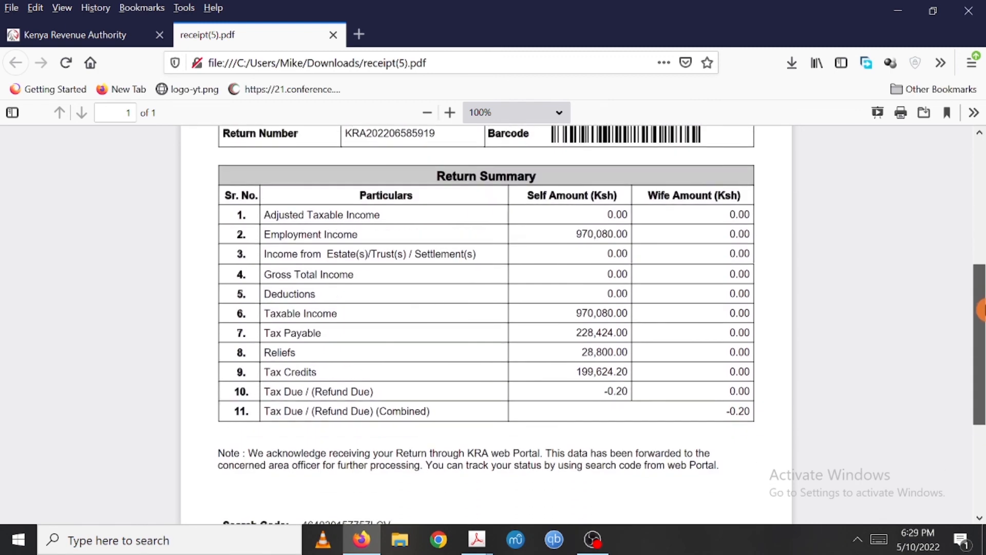